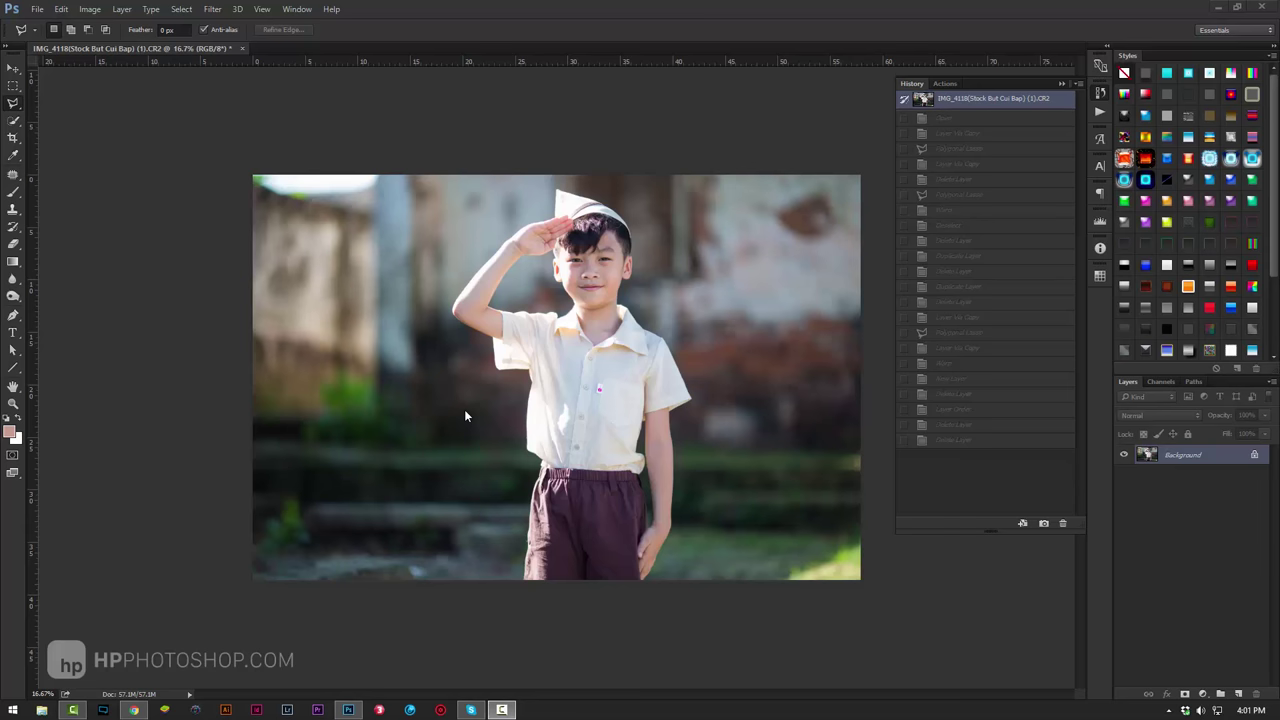
- Collapse the floating History panel, leaving the saluting-boy photo on its Background layer
{"action": "left_click", "coordinate": [1059, 83]}
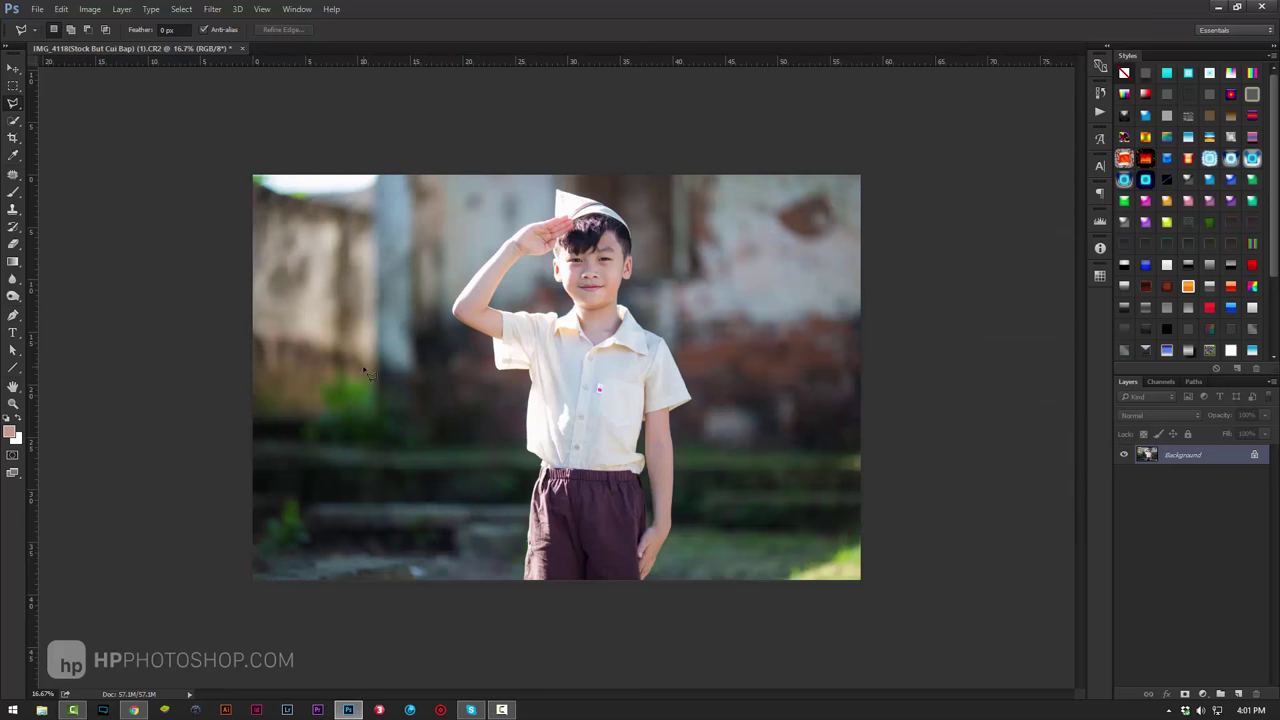
- Duplicate the Background layer as Background copy
{"action": "right_click", "coordinate": [1189, 460]}
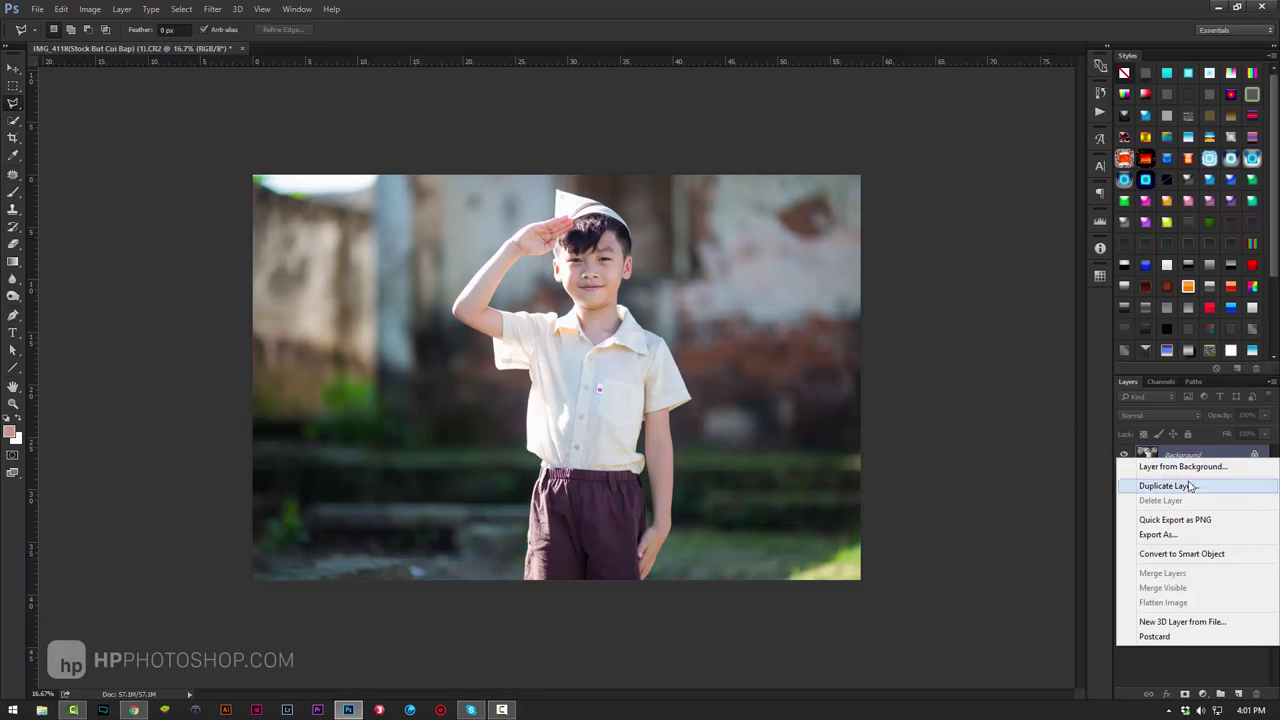
{"action": "left_click", "coordinate": [1185, 486]}
{"action": "left_click", "coordinate": [756, 218]}
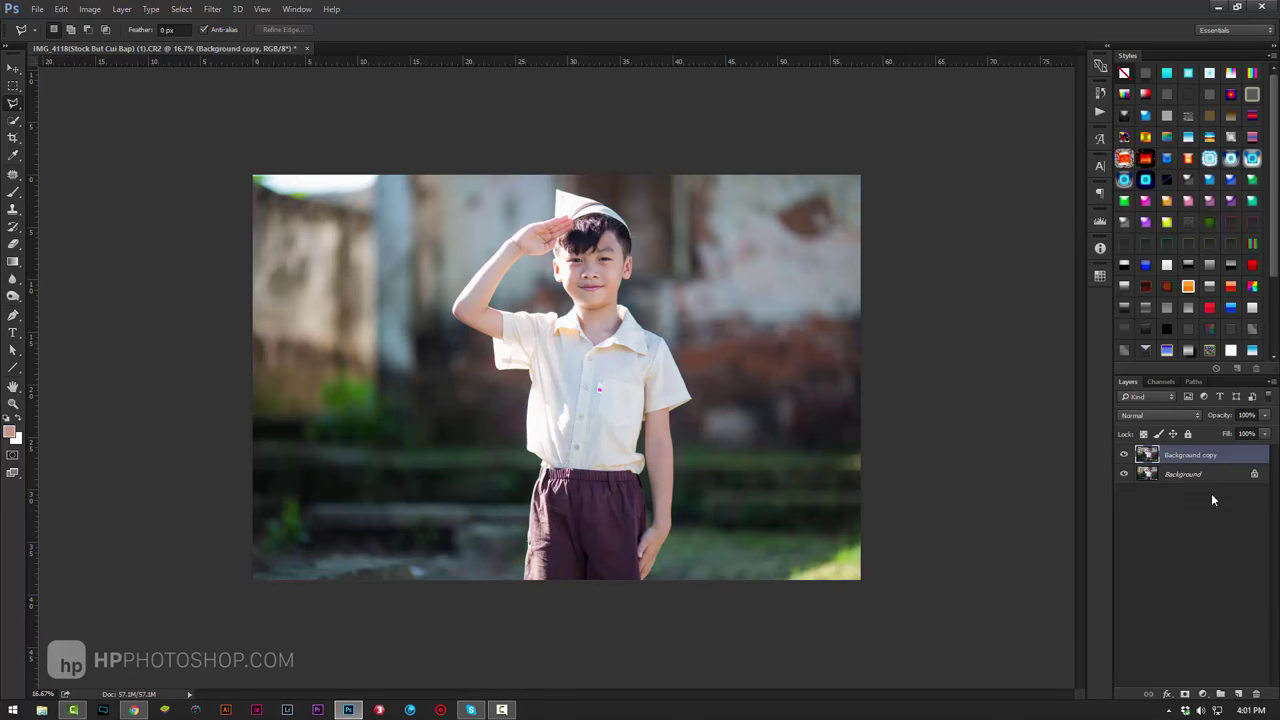
- Select a triangle over the photo's bottom-right corner with the Polygonal Lasso and copy it to Layer 1
{"action": "right_click", "coordinate": [14, 103]}
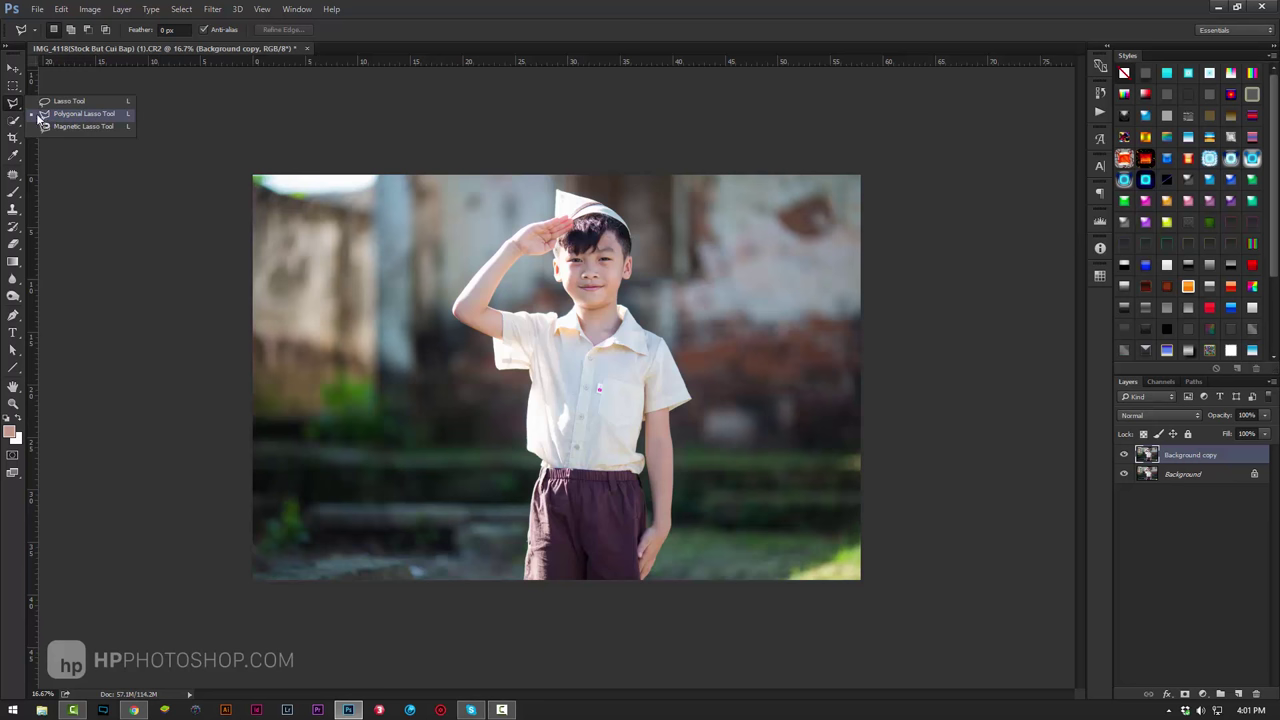
{"action": "left_click", "coordinate": [68, 101]}
{"action": "right_click", "coordinate": [14, 103]}
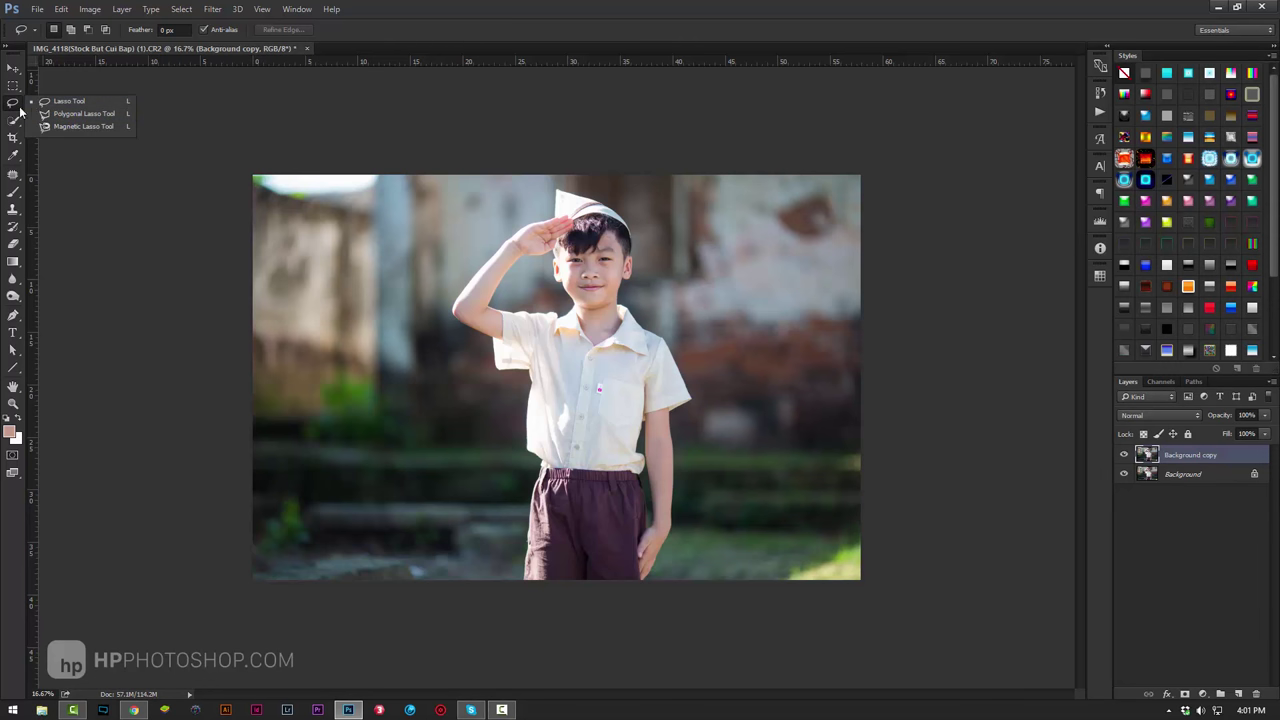
{"action": "left_click", "coordinate": [74, 115]}
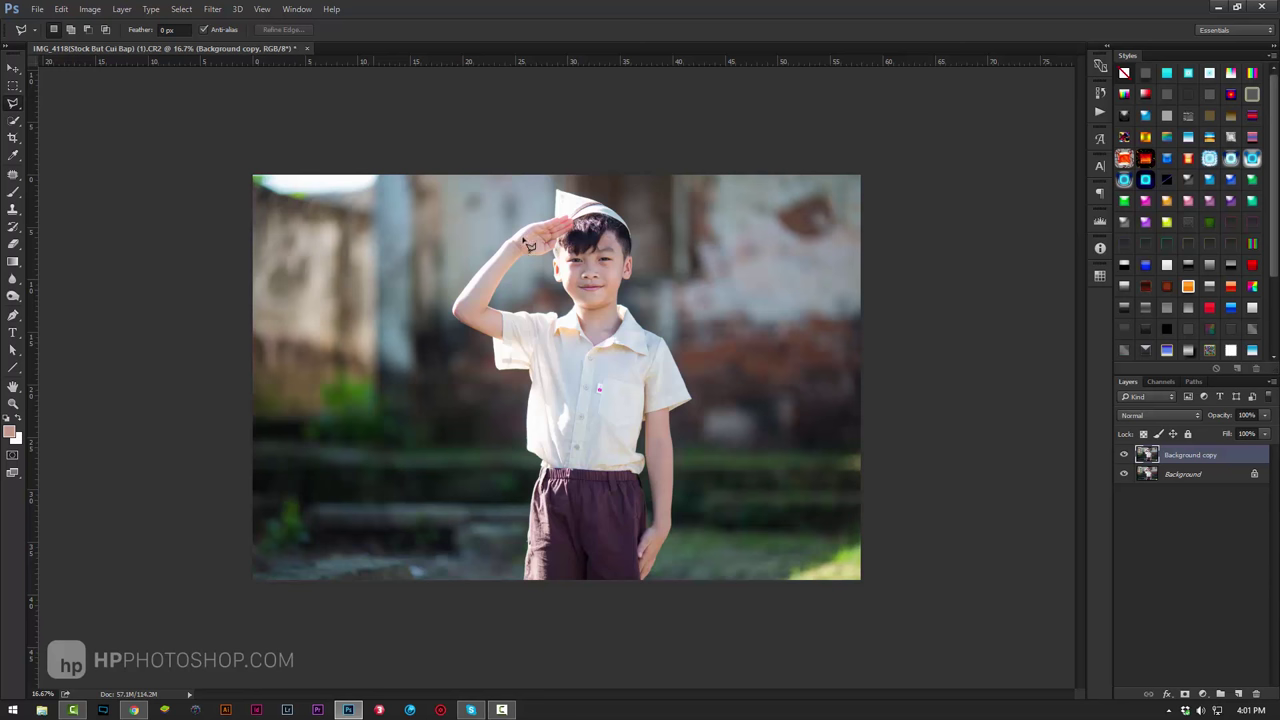
{"action": "left_click", "coordinate": [877, 388]}
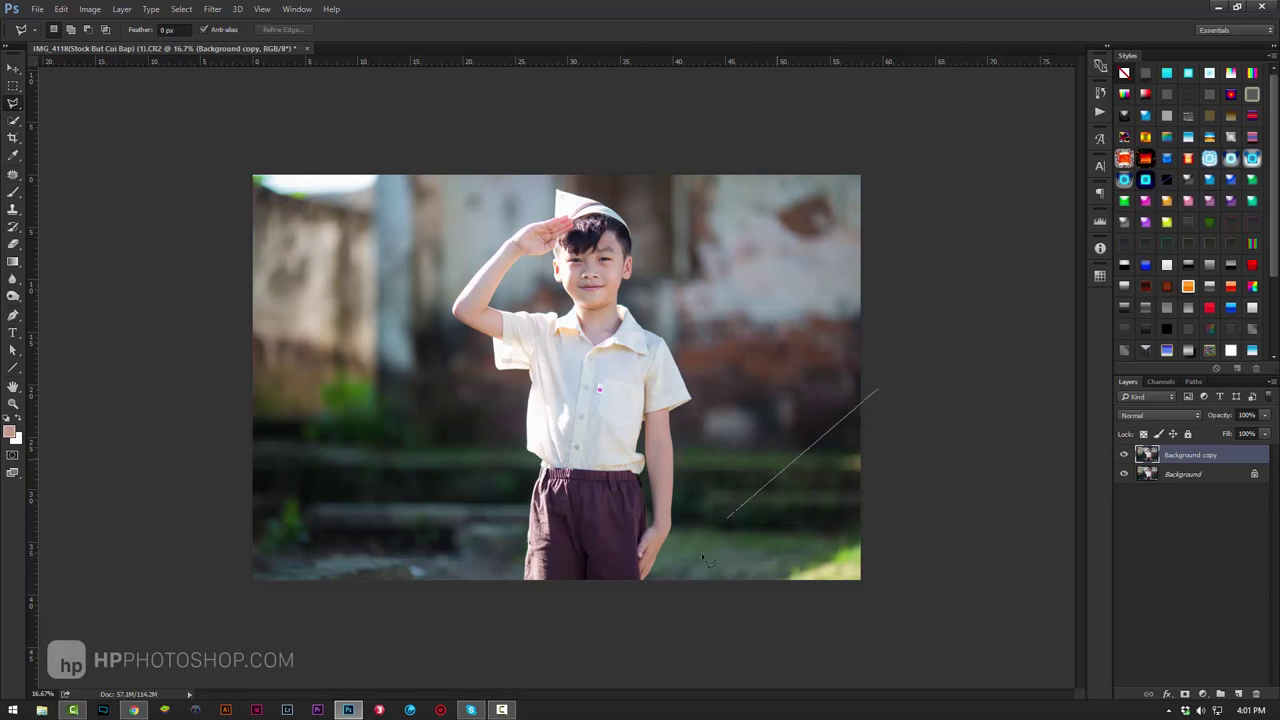
{"action": "left_click", "coordinate": [642, 606]}
{"action": "left_click", "coordinate": [917, 604]}
{"action": "left_click", "coordinate": [877, 390]}
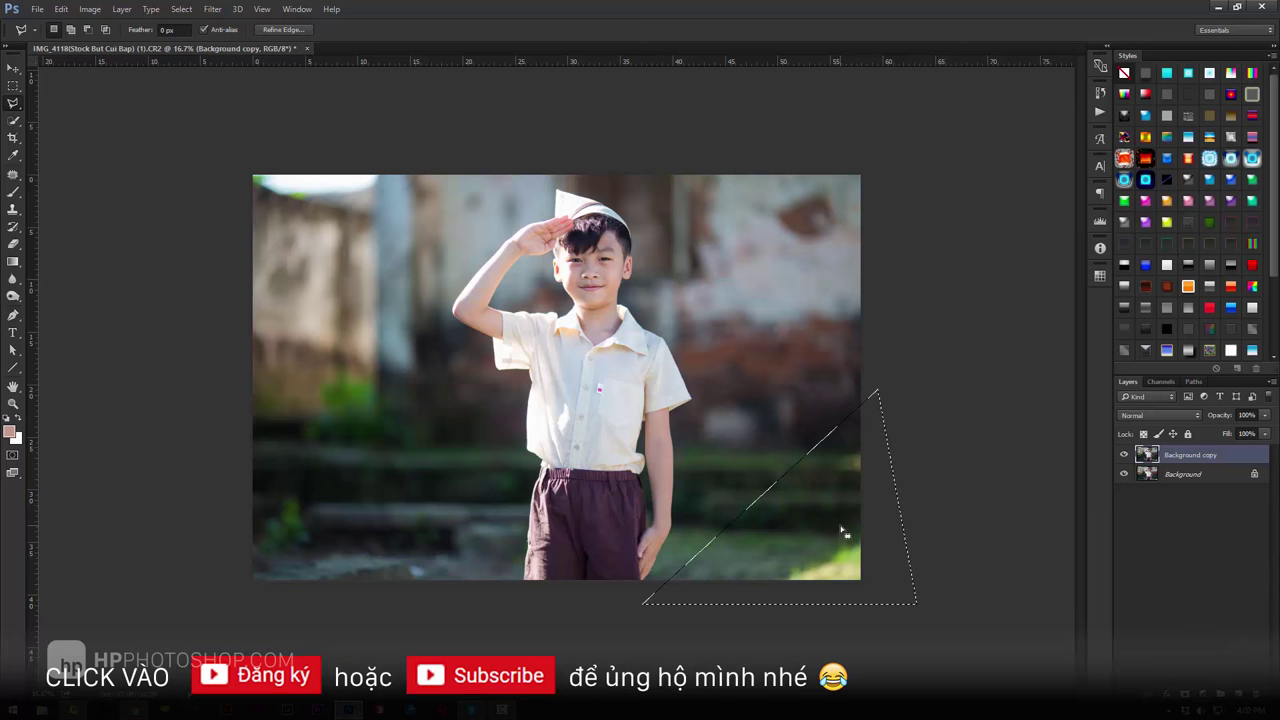
{"action": "key", "text": "ctrl+j"}
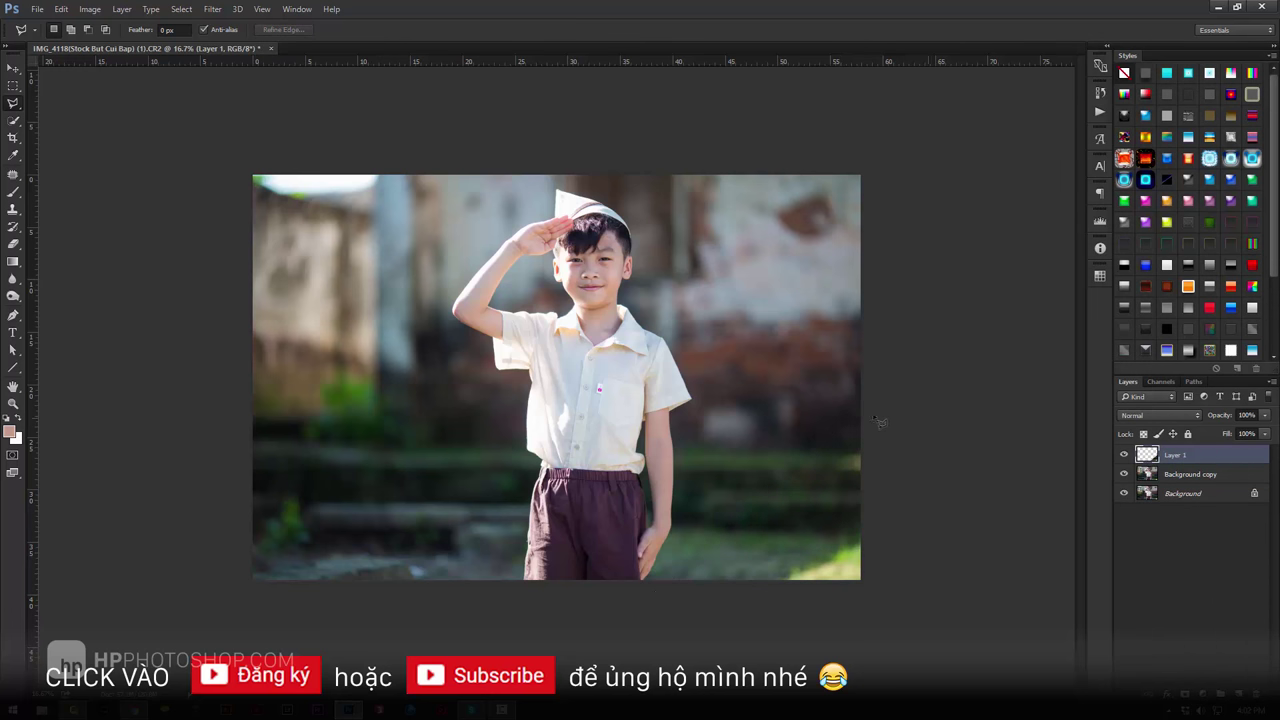
- Load Layer 1's triangle as a selection and clear that area from Background copy
{"action": "left_click", "coordinate": [1147, 457], "text": "ctrl"}
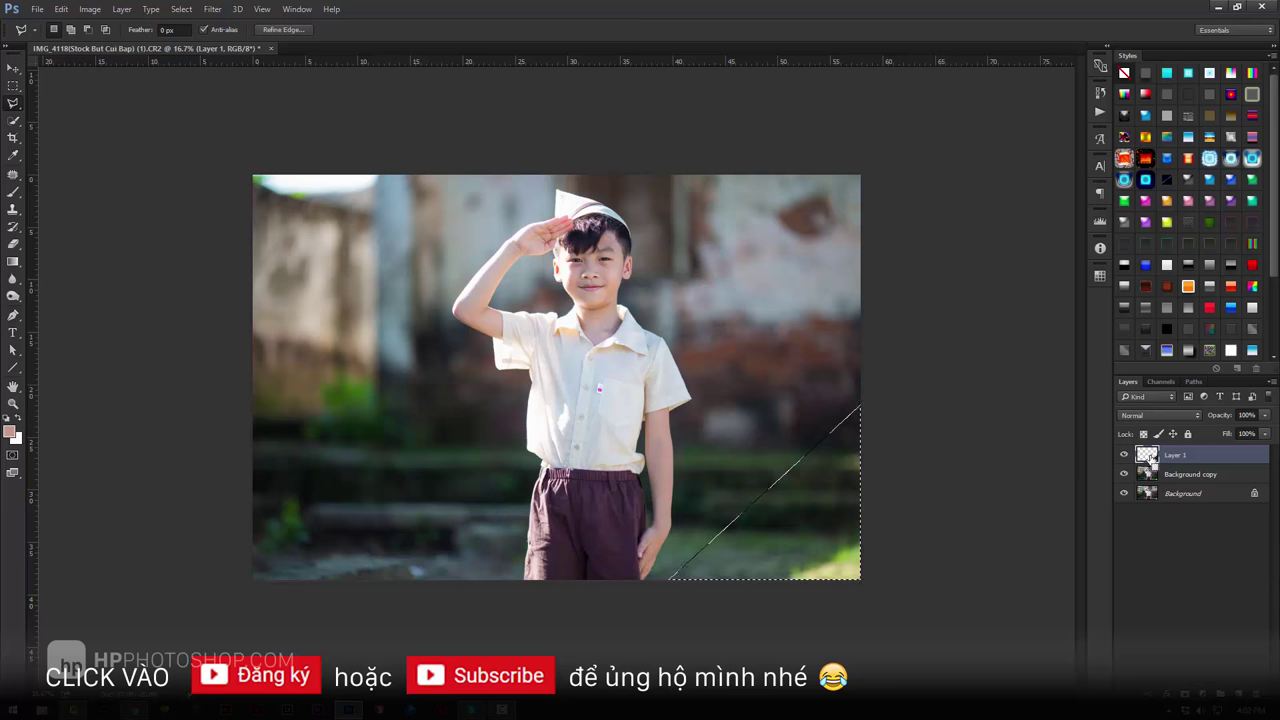
{"action": "left_click", "coordinate": [1215, 474]}
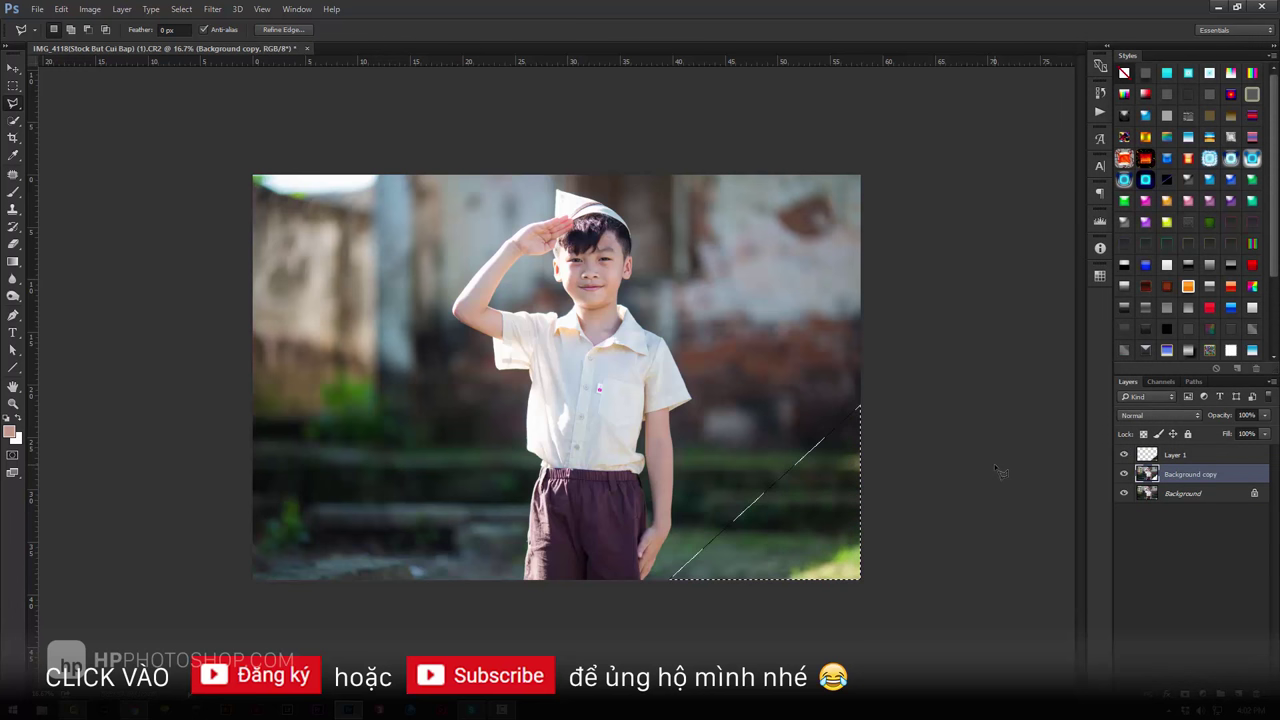
{"action": "key", "text": "ctrl+d"}
- Toggle layer visibility to check the cut, then reselect Layer 1 with all layers shown
{"action": "left_click", "coordinate": [1123, 455]}
{"action": "left_click", "coordinate": [1123, 493]}
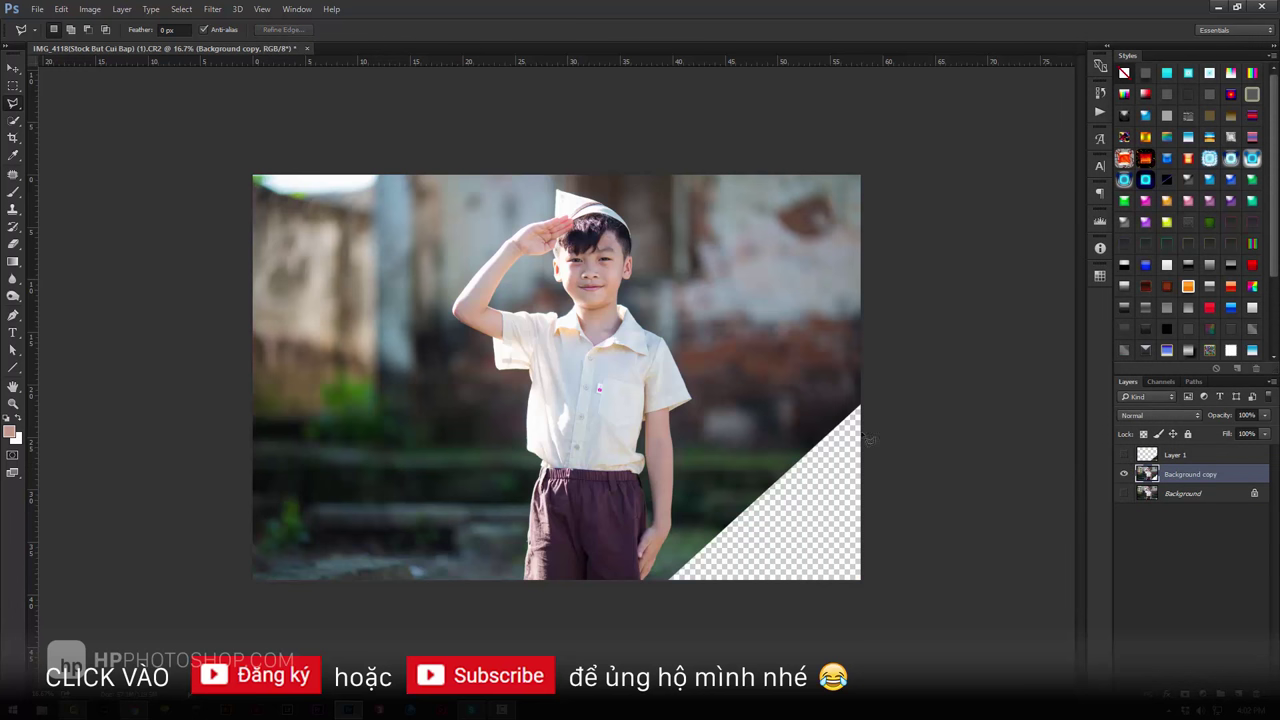
{"action": "left_click", "coordinate": [1122, 455]}
{"action": "left_click", "coordinate": [1122, 455]}
{"action": "left_click", "coordinate": [1122, 455]}
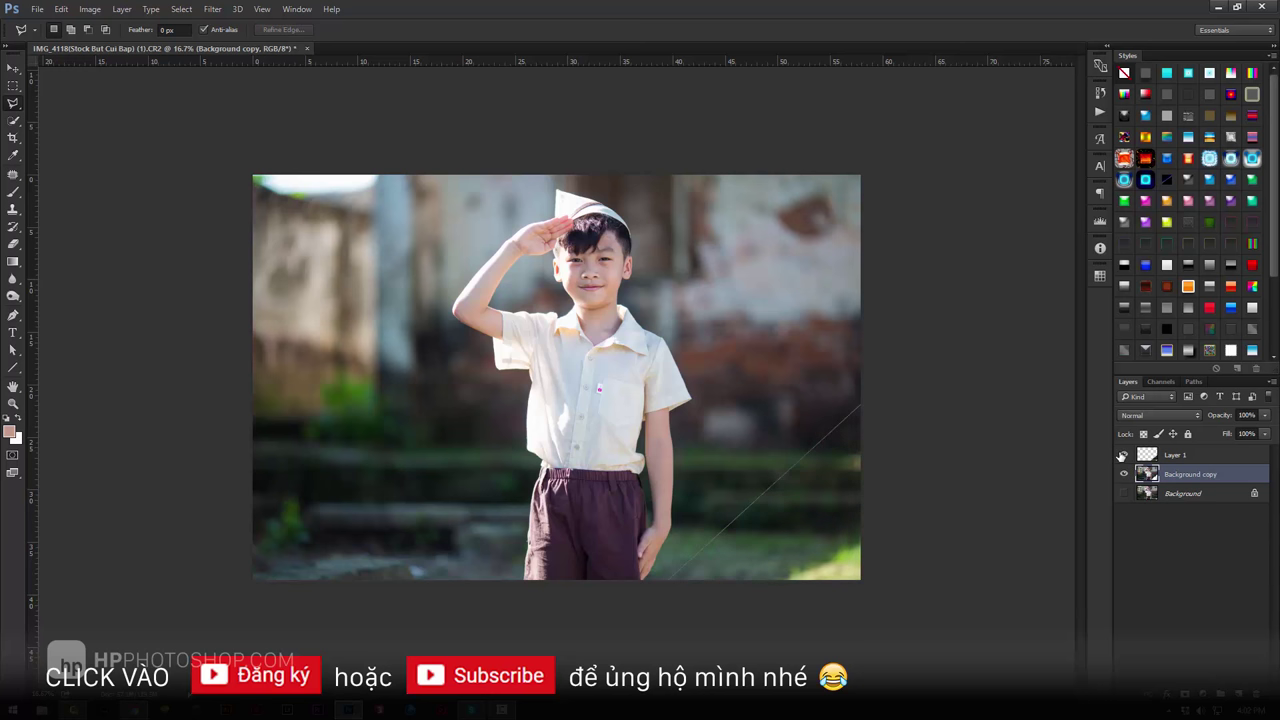
{"action": "left_click", "coordinate": [1122, 455]}
{"action": "left_click", "coordinate": [1201, 461]}
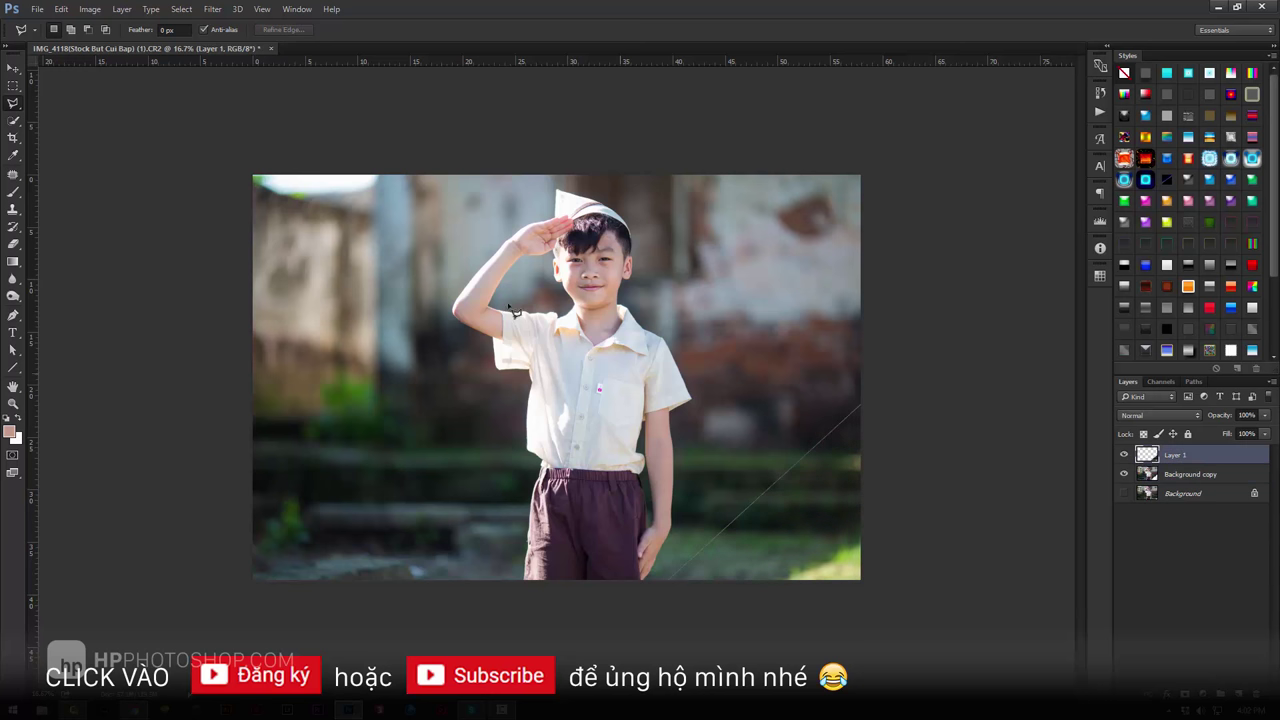
{"action": "left_click", "coordinate": [1123, 493]}
- Warp Layer 1's corner piece up and left into a curled page flap and commit it
{"action": "left_click", "coordinate": [61, 9]}
{"action": "mouse_move", "coordinate": [120, 282]}
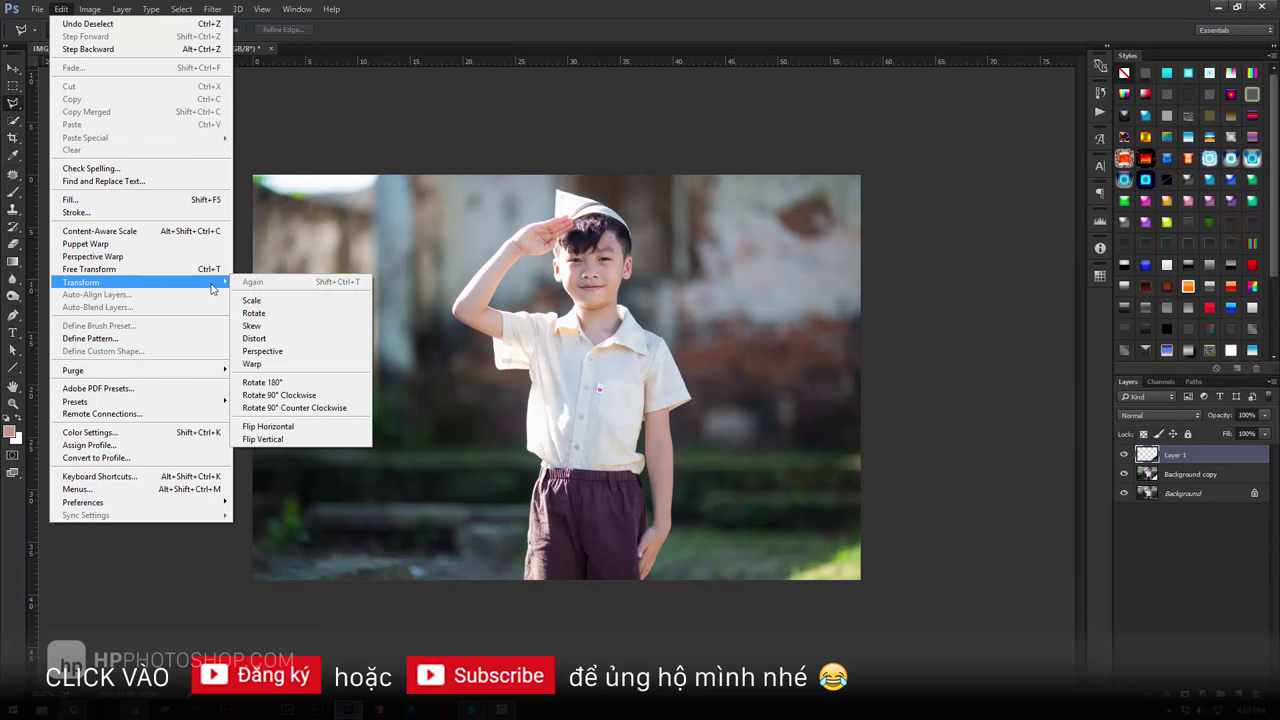
{"action": "left_click", "coordinate": [276, 368]}
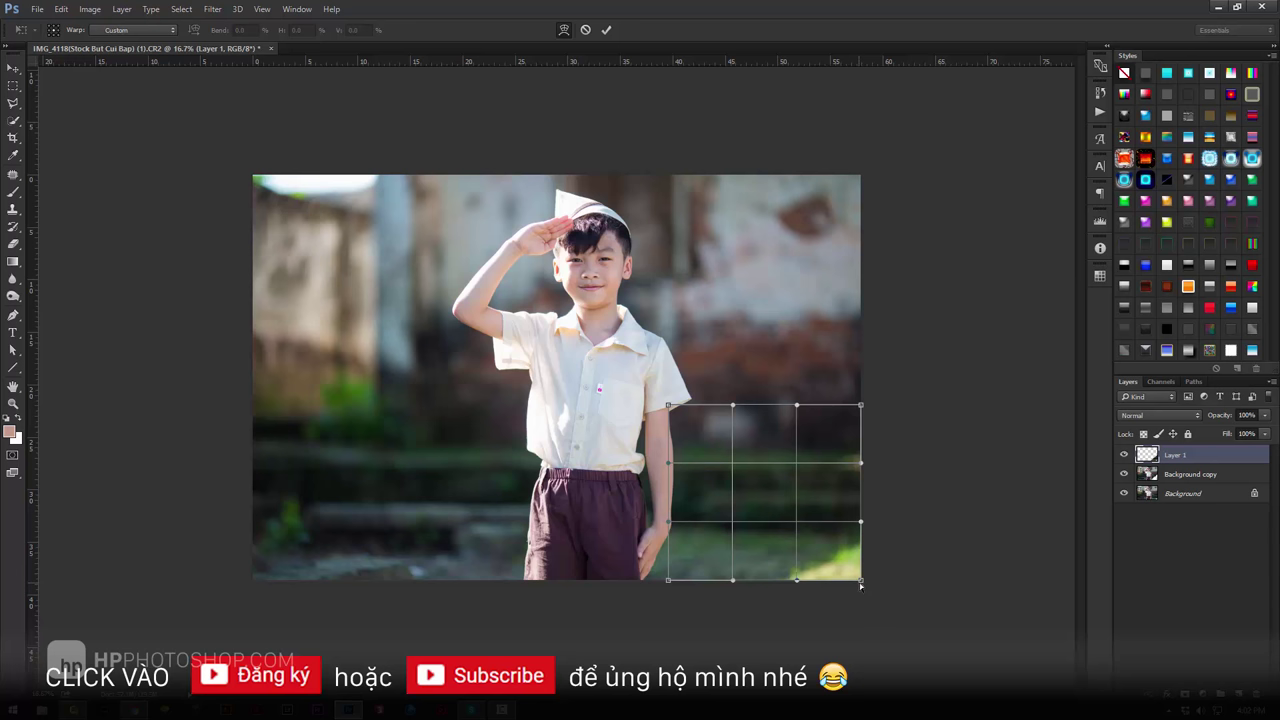
{"action": "left_click_drag", "start_coordinate": [861, 580], "coordinate": [739, 440]}
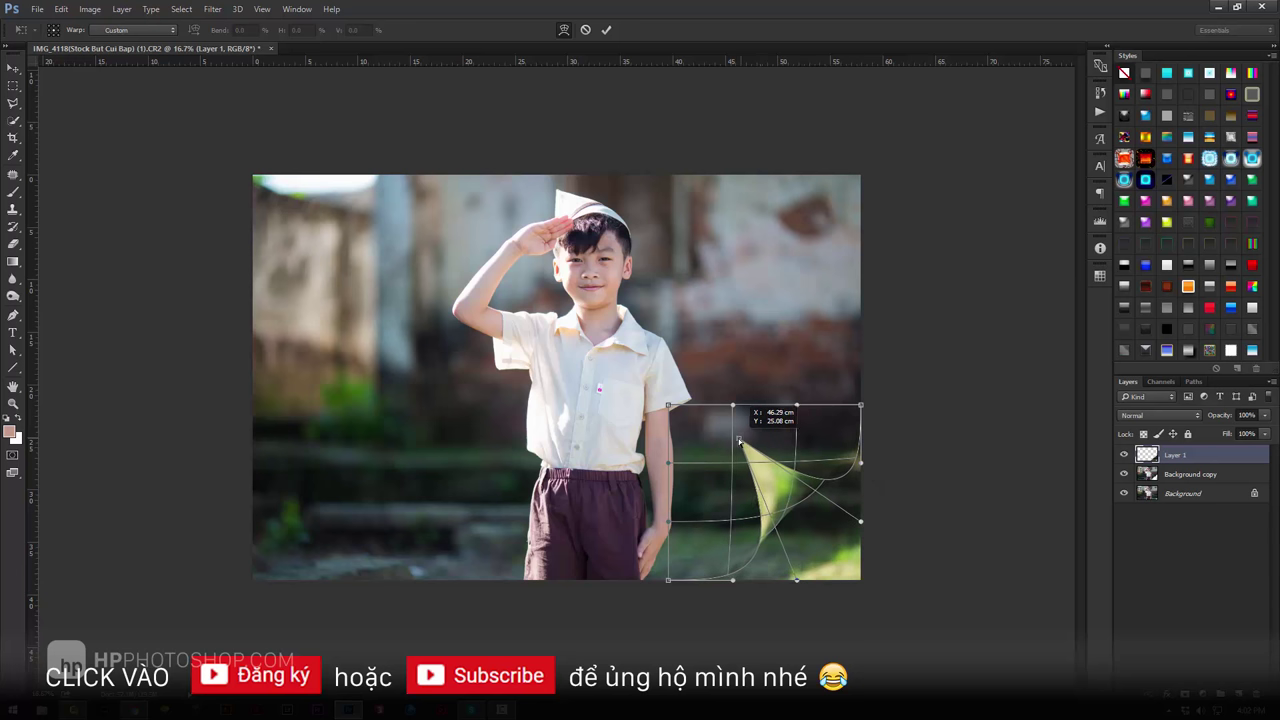
{"action": "left_click_drag", "start_coordinate": [739, 440], "coordinate": [737, 457]}
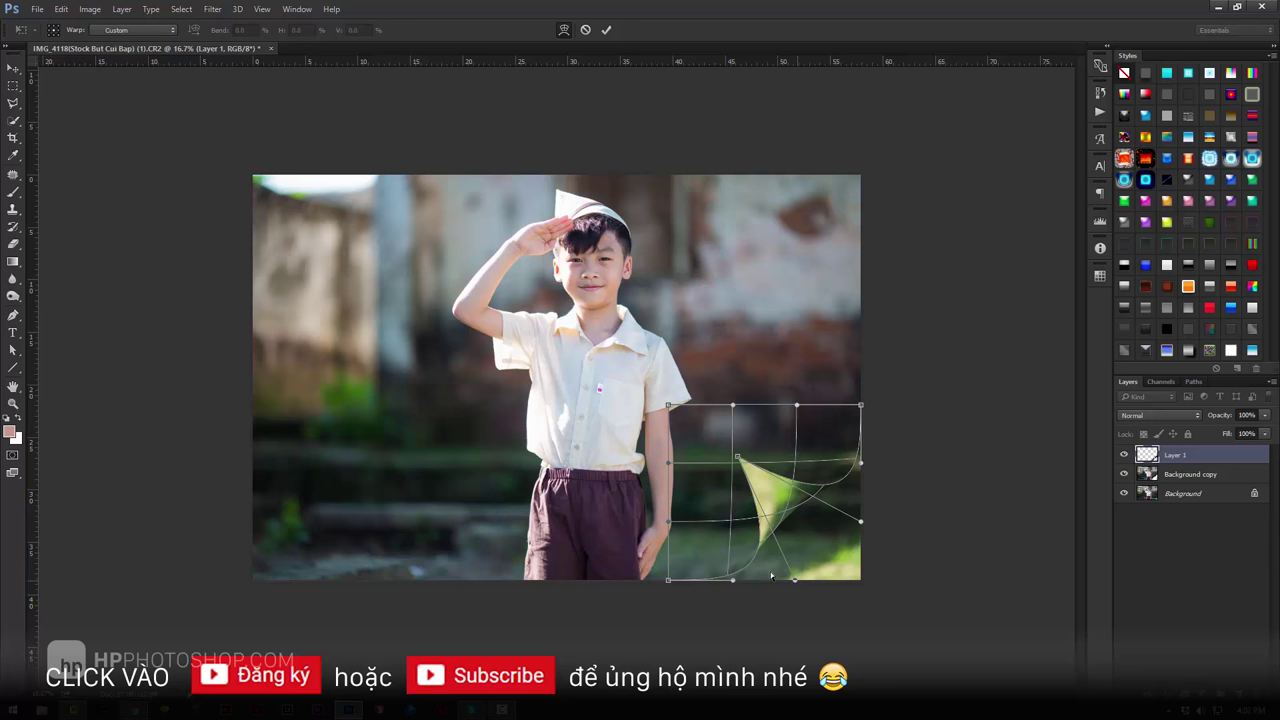
{"action": "left_click_drag", "start_coordinate": [797, 582], "coordinate": [735, 561]}
{"action": "left_click_drag", "start_coordinate": [863, 518], "coordinate": [863, 478]}
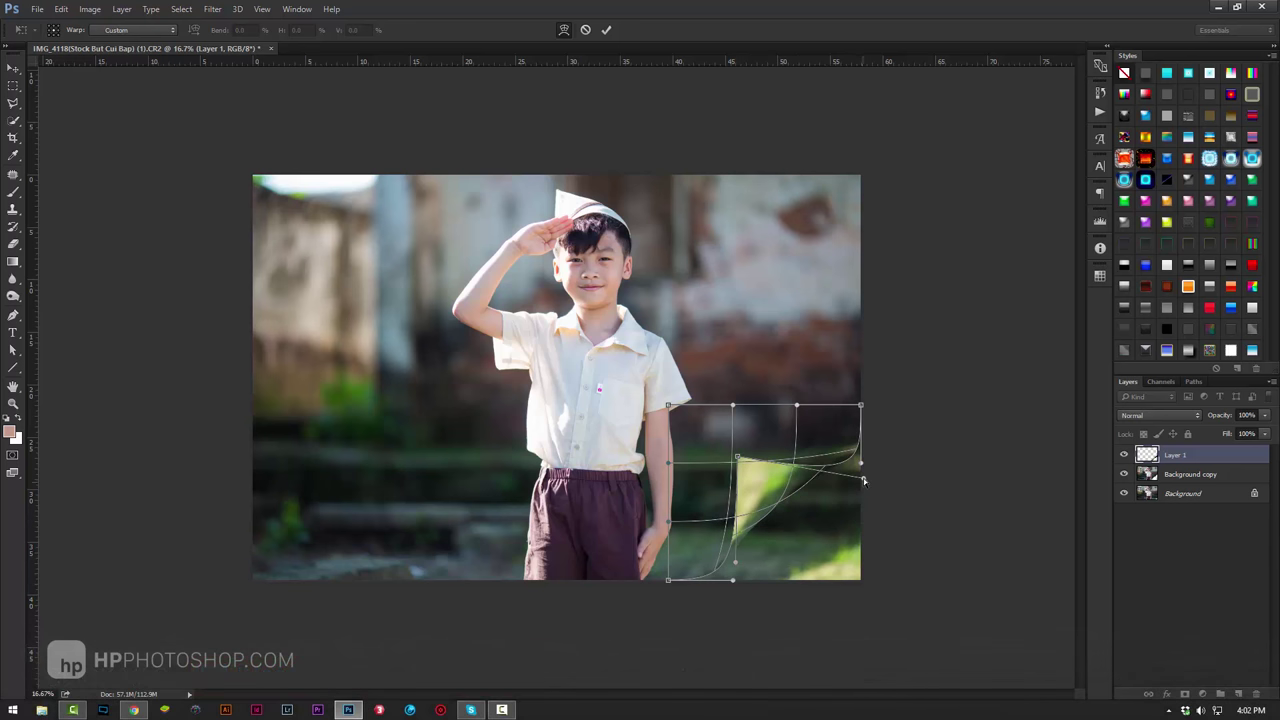
{"action": "left_click_drag", "start_coordinate": [735, 458], "coordinate": [726, 468]}
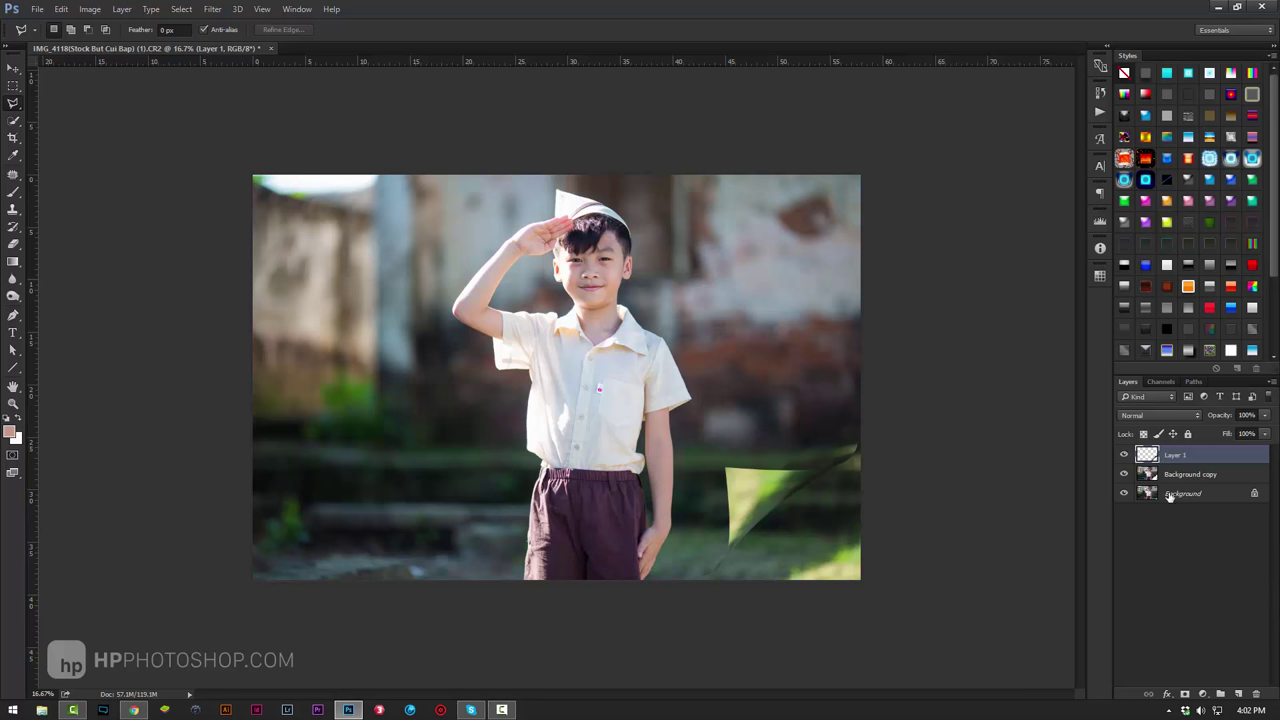
- Hide the Background layer after comparing its visibility, and select Background copy
{"action": "left_click", "coordinate": [1125, 494]}
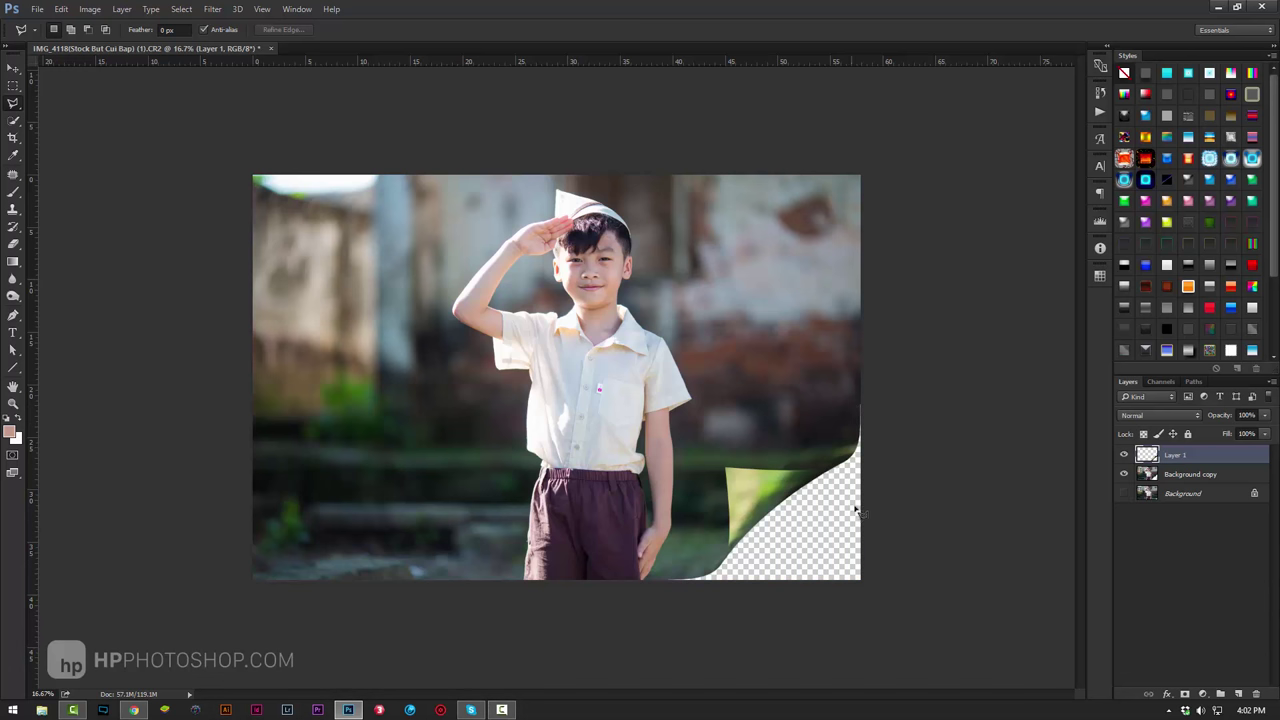
{"action": "left_click", "coordinate": [1123, 494]}
{"action": "left_click", "coordinate": [1140, 494]}
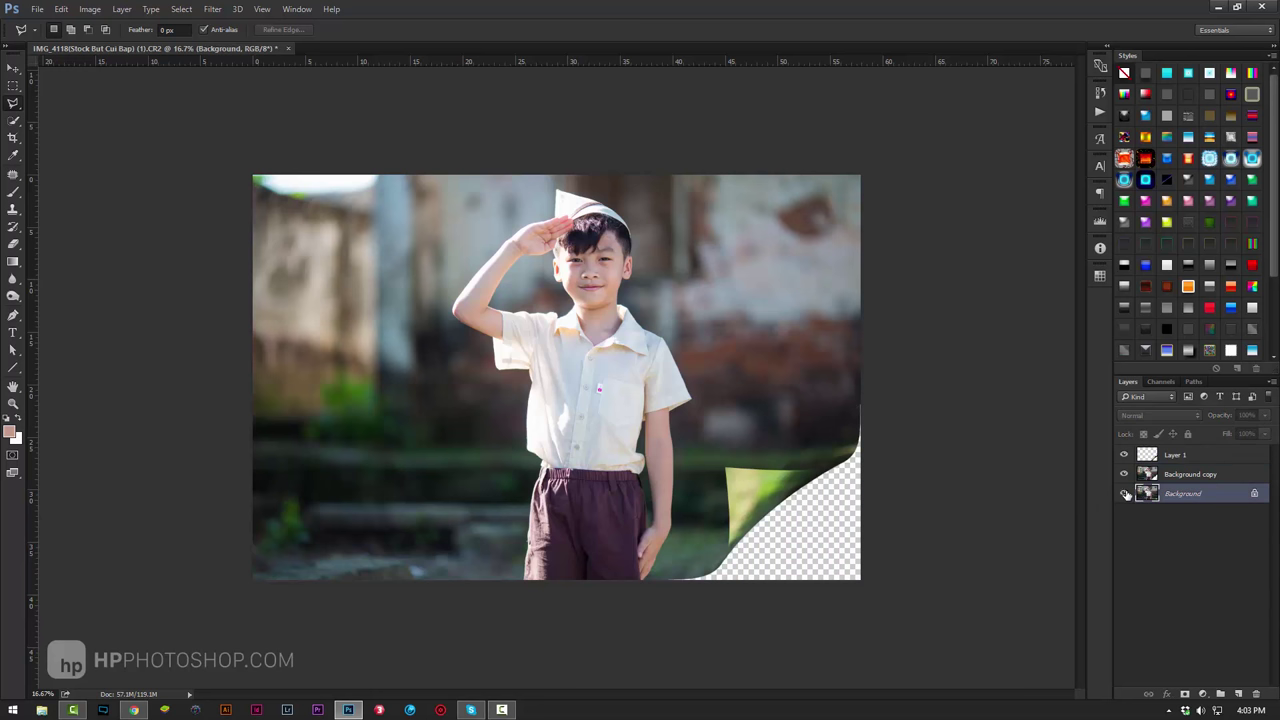
{"action": "left_click", "coordinate": [1124, 494]}
{"action": "left_click", "coordinate": [1123, 494]}
{"action": "left_click", "coordinate": [1175, 476]}
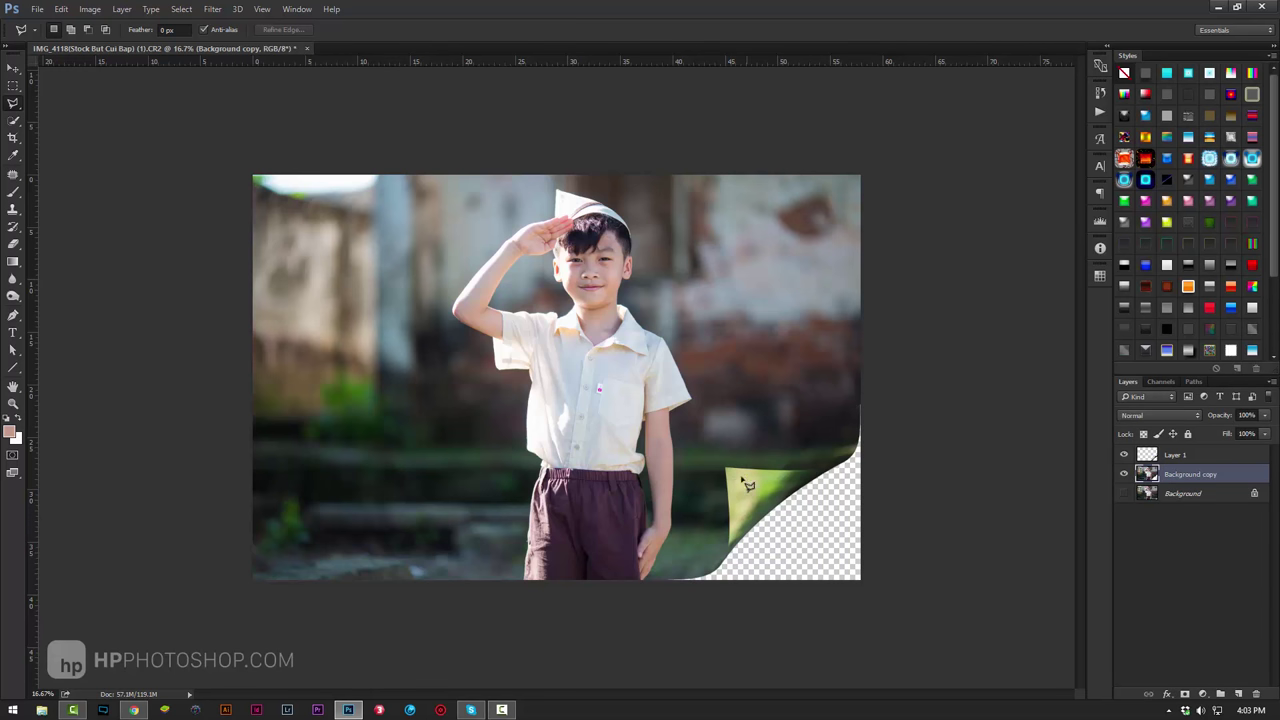
- Zoom in on the curled bottom-right corner
{"action": "key", "text": "z"}
{"action": "left_click", "coordinate": [880, 585]}
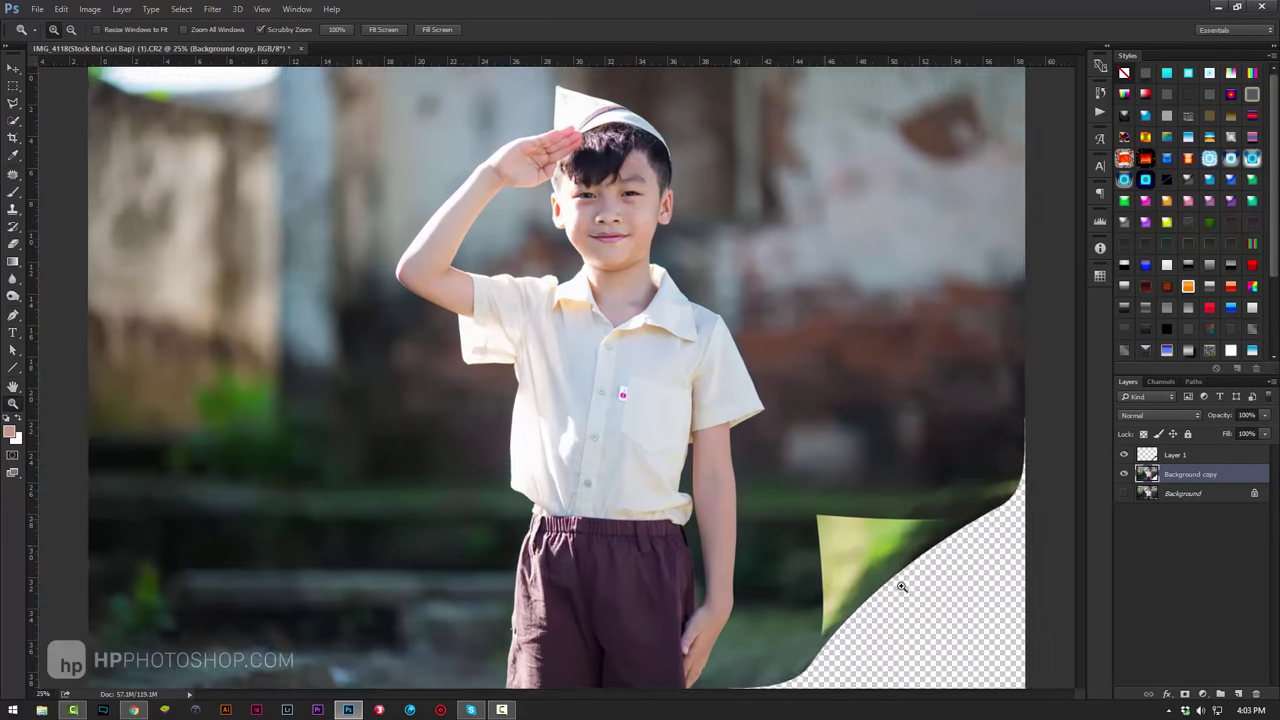
{"action": "left_click", "coordinate": [881, 585]}
{"action": "left_click_drag", "start_coordinate": [737, 463], "coordinate": [643, 394]}
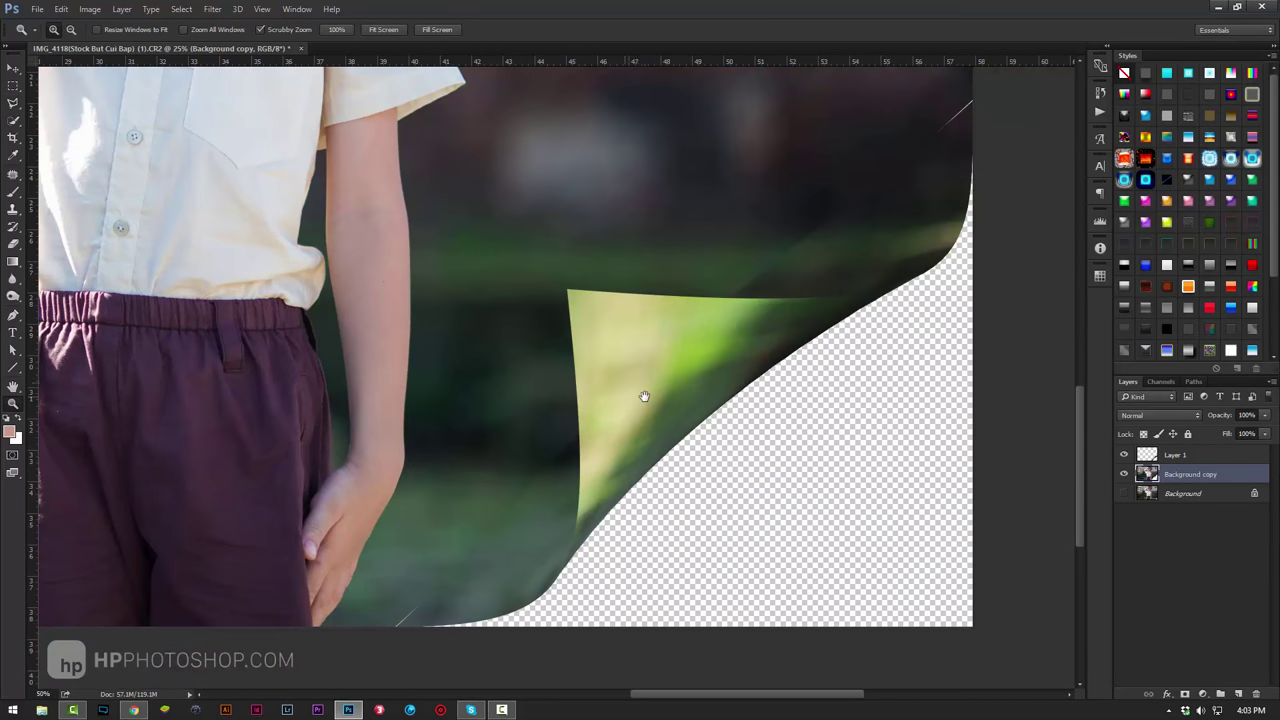
- Select Layer 1 and load its pixel outline as a selection
{"action": "left_click", "coordinate": [1146, 455]}
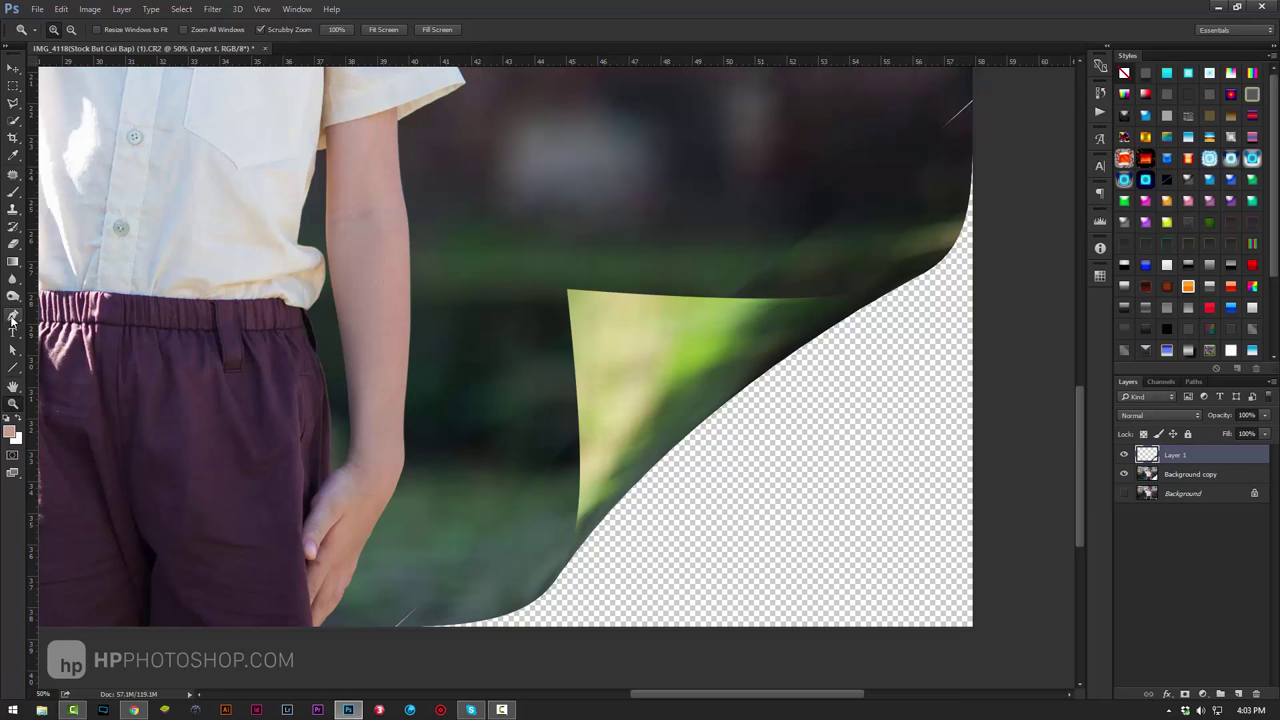
{"action": "left_click", "coordinate": [13, 318]}
{"action": "right_click", "coordinate": [13, 318]}
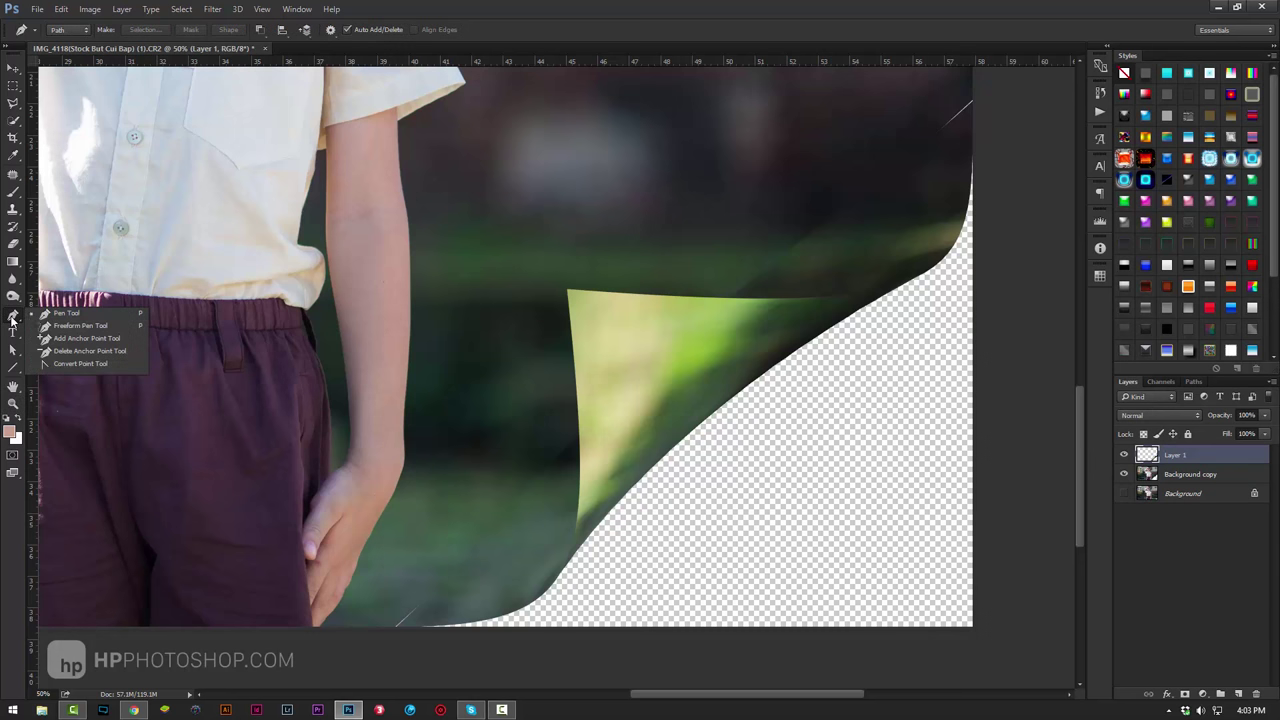
{"action": "left_click", "coordinate": [49, 313]}
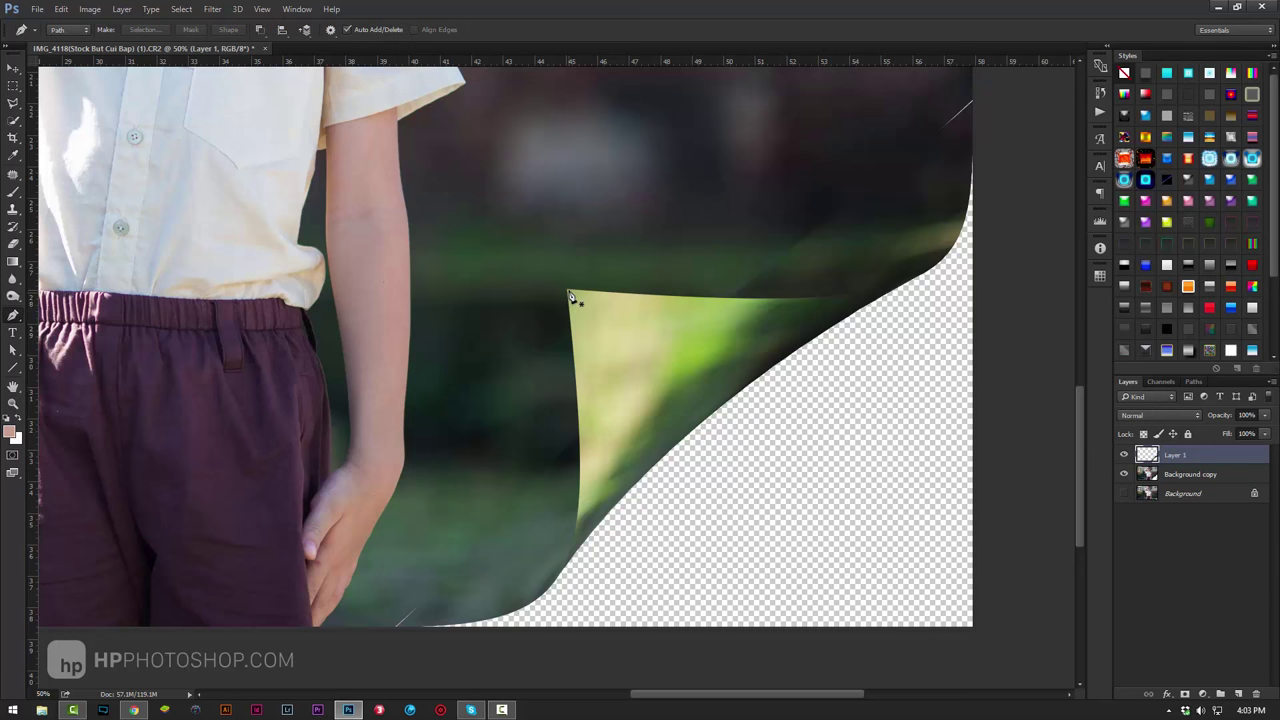
{"action": "left_click", "coordinate": [1148, 457], "text": "ctrl"}
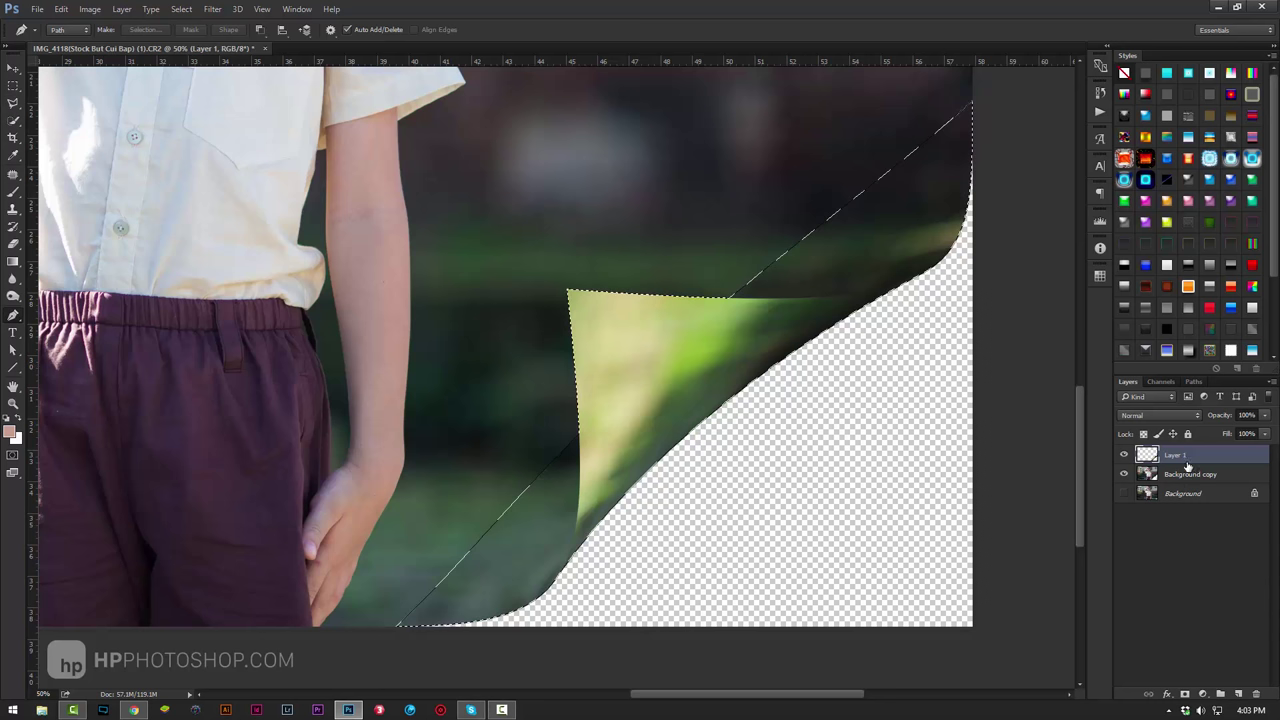
{"action": "key", "text": "ctrl+d"}
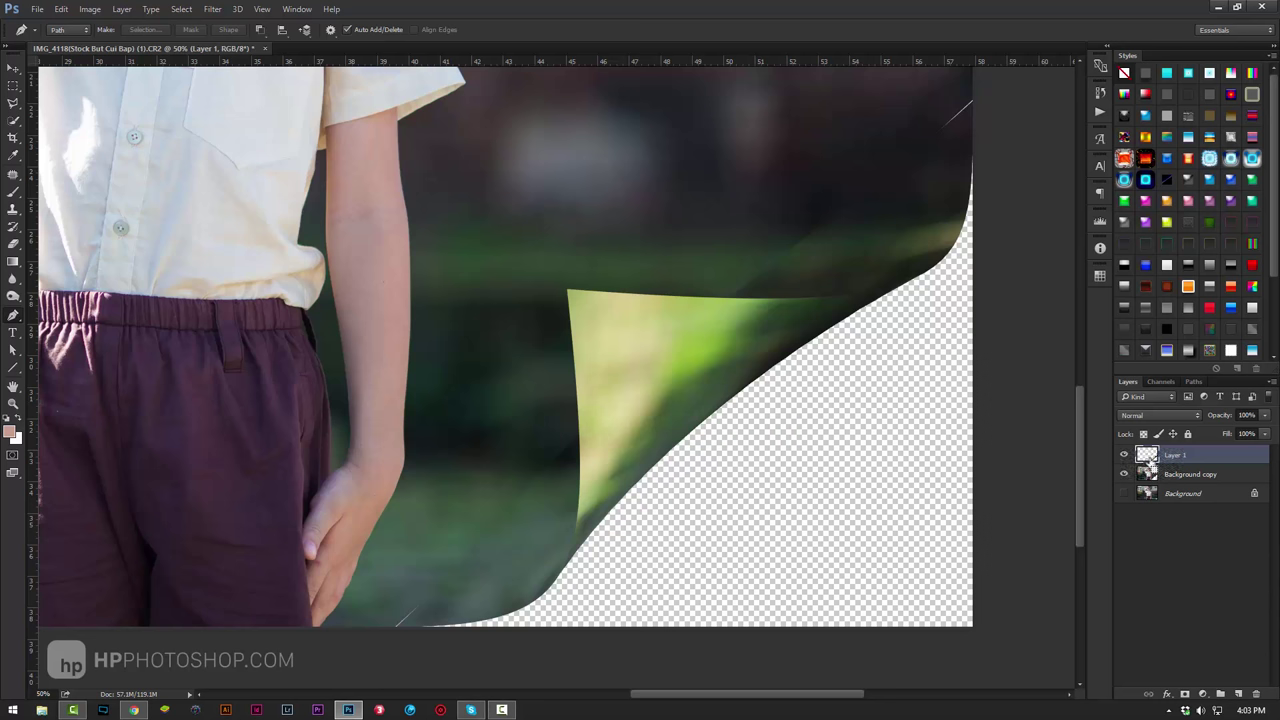
{"action": "left_click", "coordinate": [1150, 457], "text": "ctrl"}
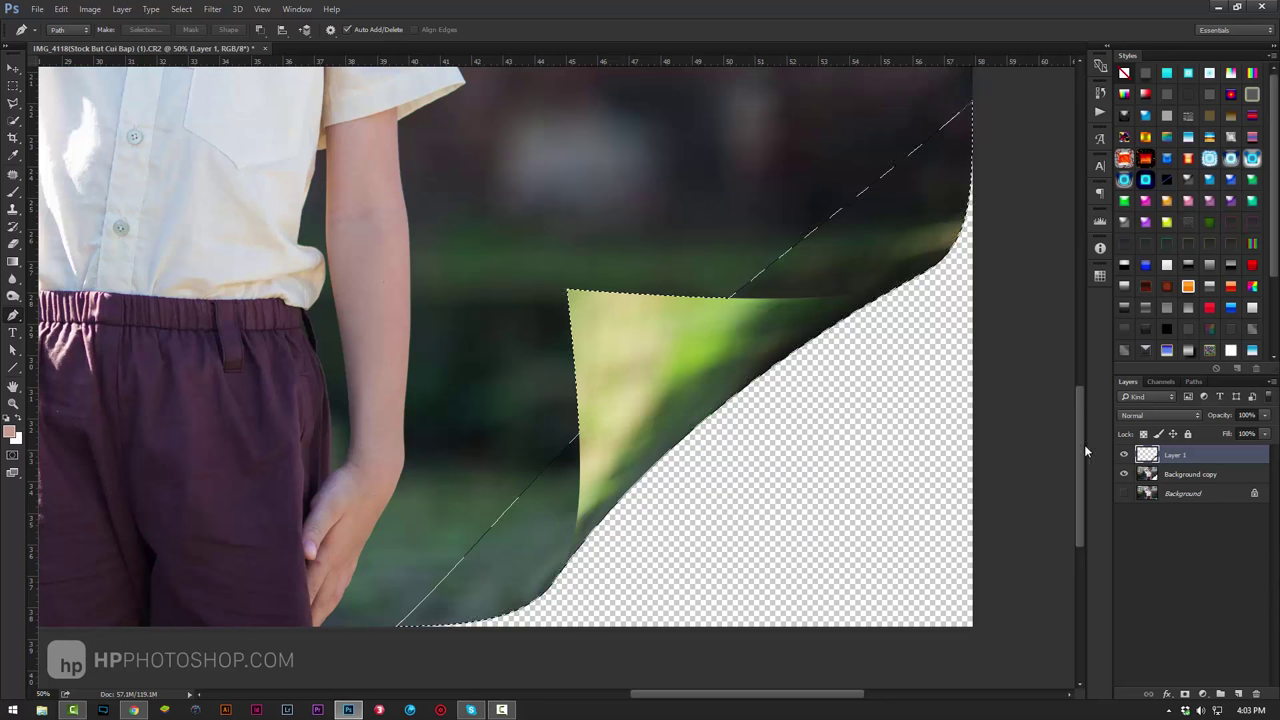
{"action": "left_click", "coordinate": [13, 103]}
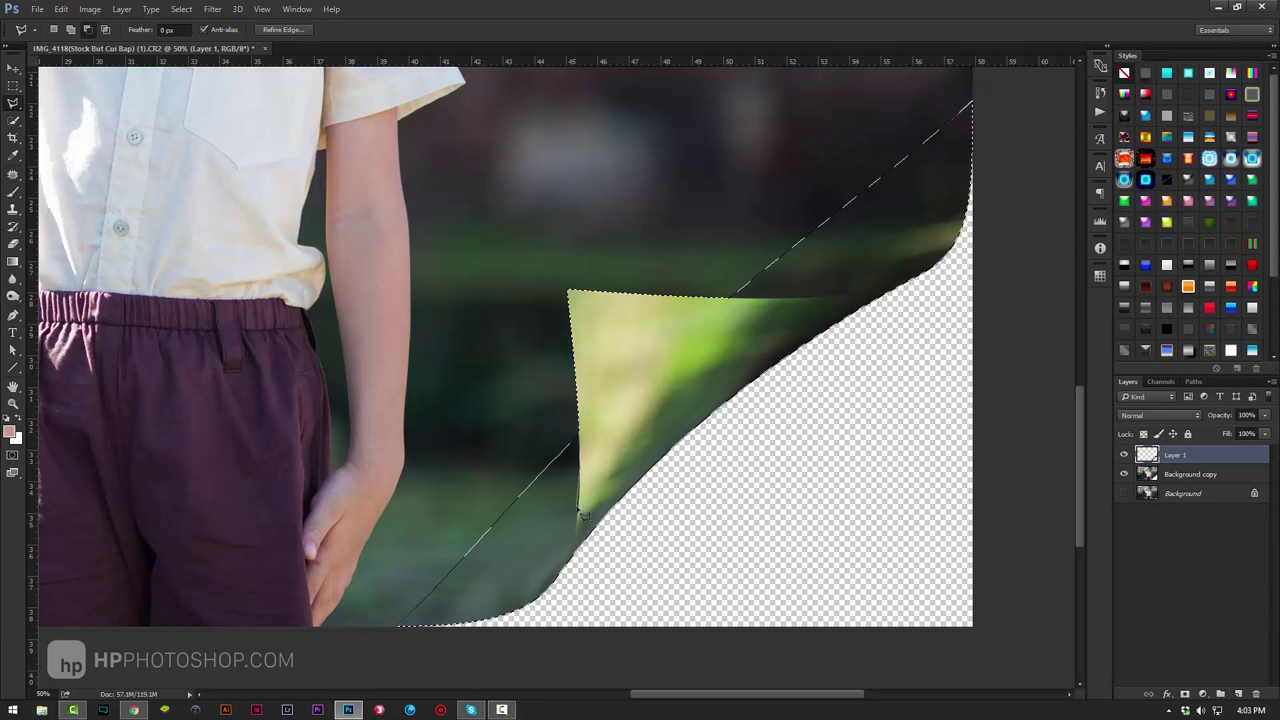
- Subtract the photo area below the flap from the selection
{"action": "left_click", "coordinate": [536, 643]}
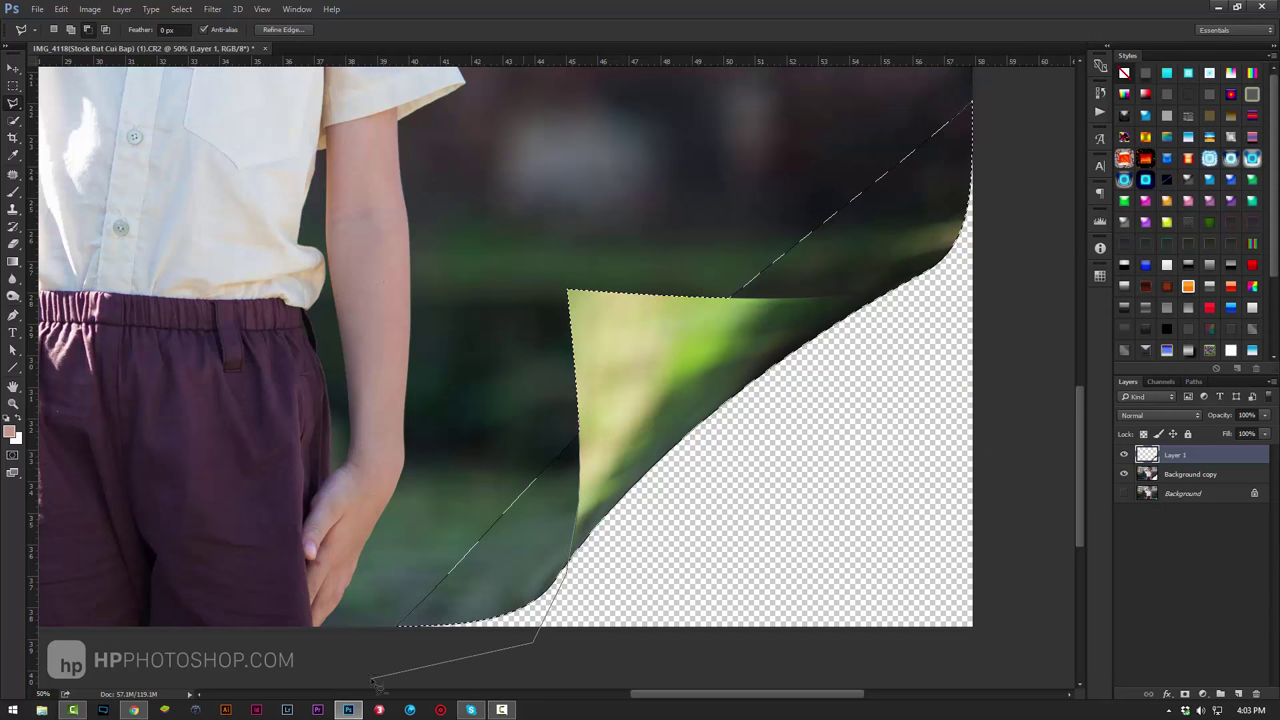
{"action": "left_click", "coordinate": [370, 678]}
{"action": "left_click", "coordinate": [345, 640]}
{"action": "double_click", "coordinate": [414, 429]}
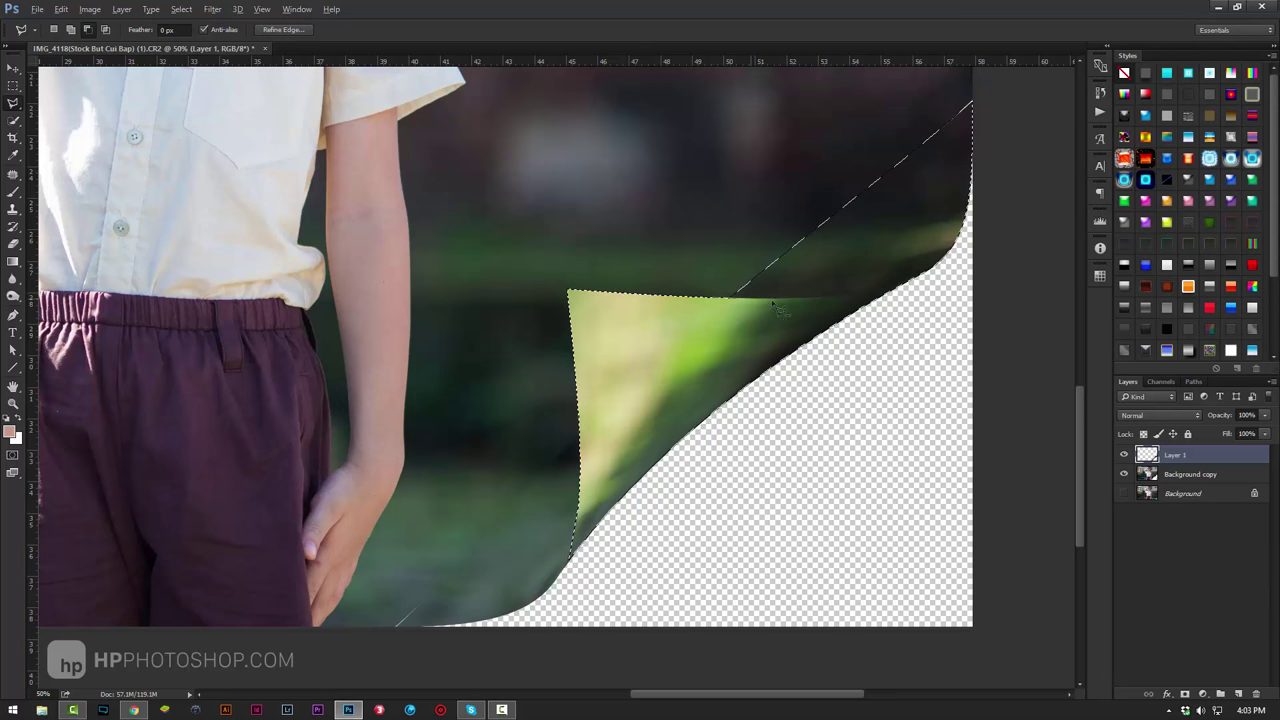
- Subtract the area above the flap, leaving only the curled flap selected
{"action": "left_click", "coordinate": [888, 295]}
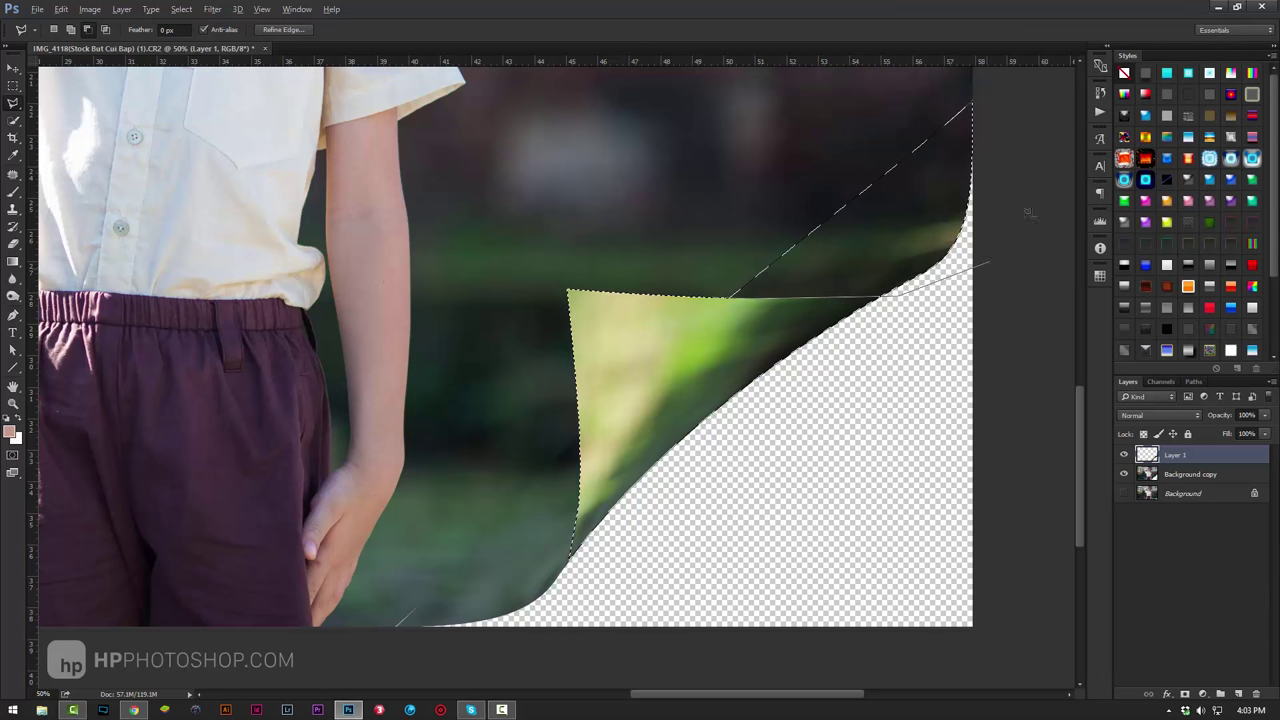
{"action": "left_click", "coordinate": [990, 263]}
{"action": "left_click", "coordinate": [1037, 107]}
{"action": "left_click", "coordinate": [1008, 70]}
{"action": "left_click", "coordinate": [678, 200]}
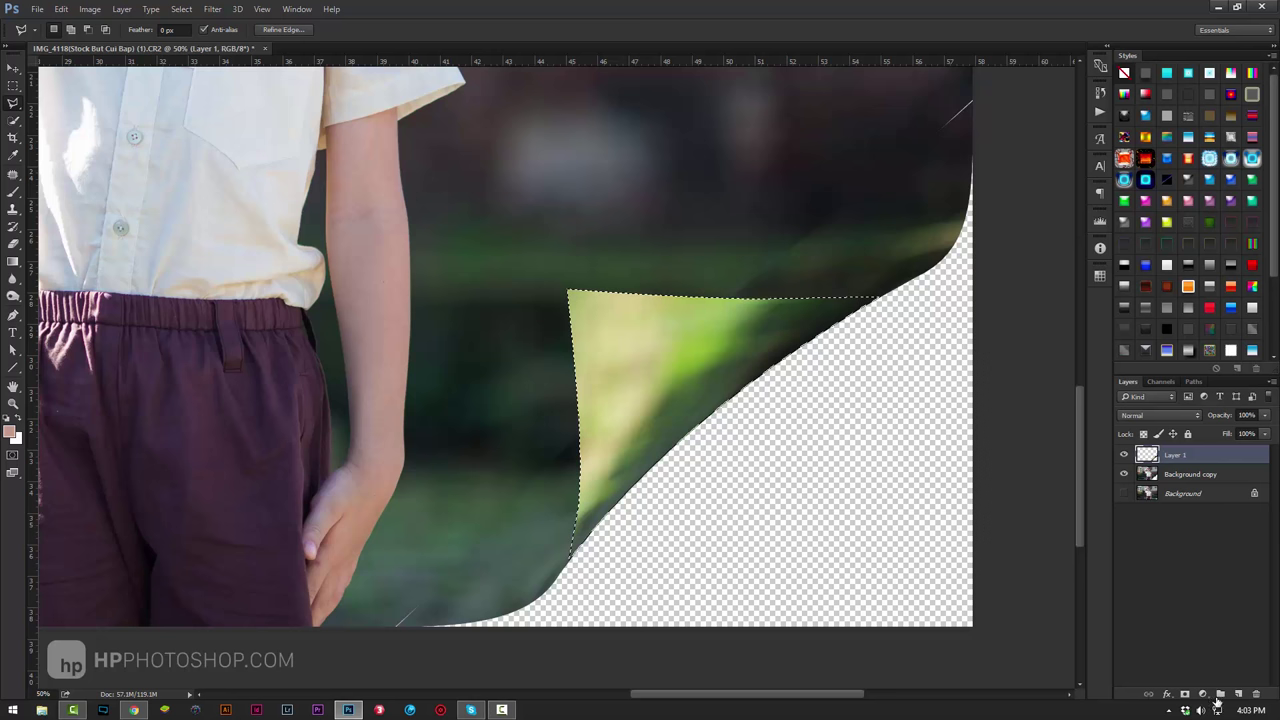
{"action": "left_click", "coordinate": [12, 262]}
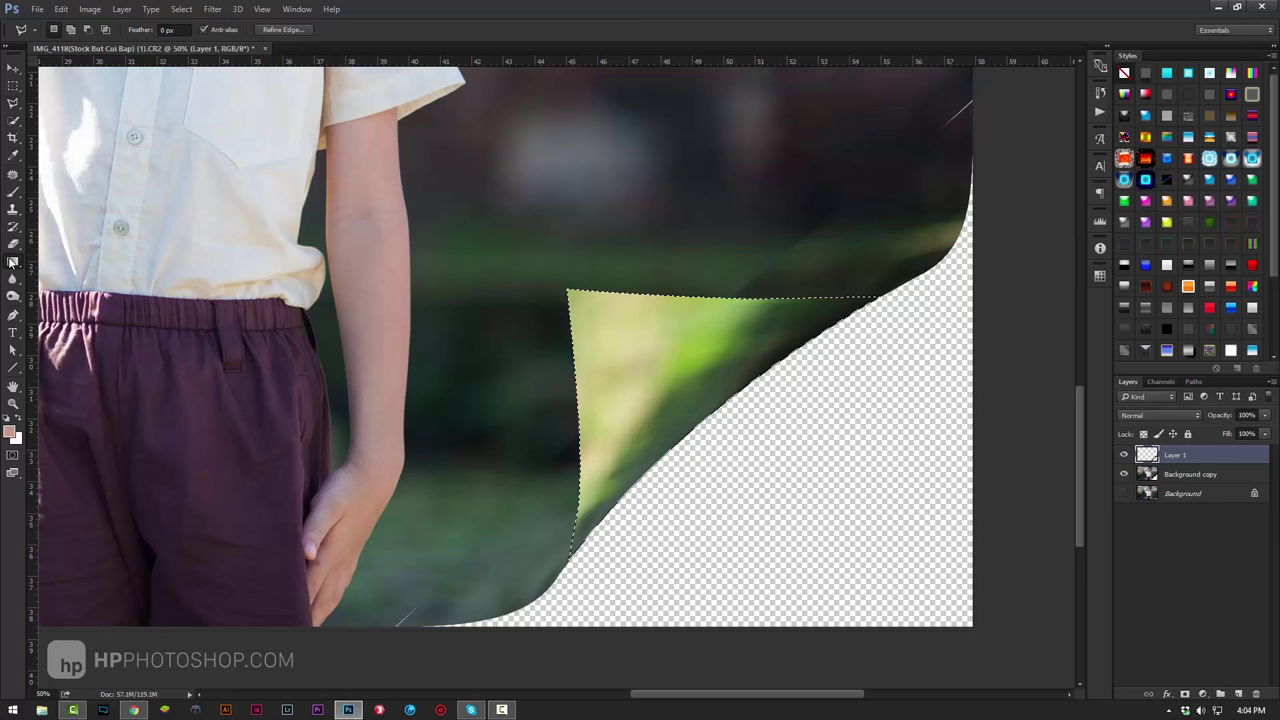
{"action": "left_click", "coordinate": [60, 259]}
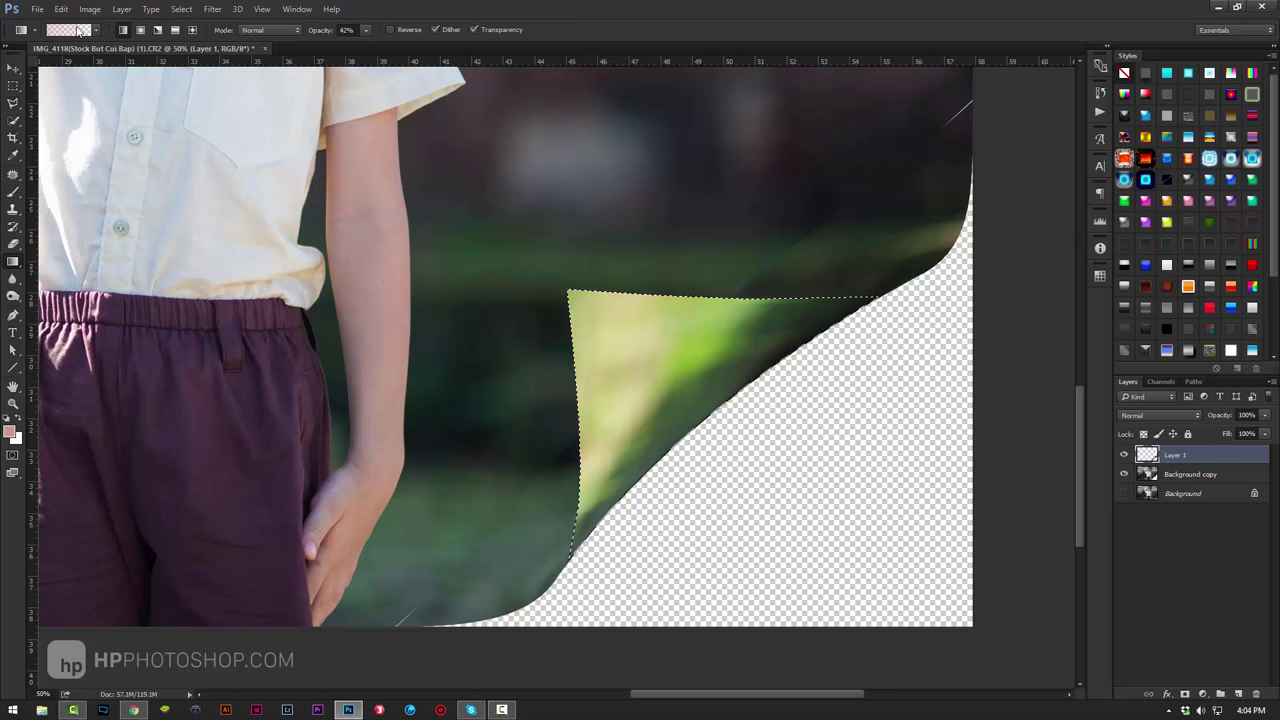
- Set both gradient stops to black (000000) in the Gradient Editor
{"action": "left_click", "coordinate": [80, 30]}
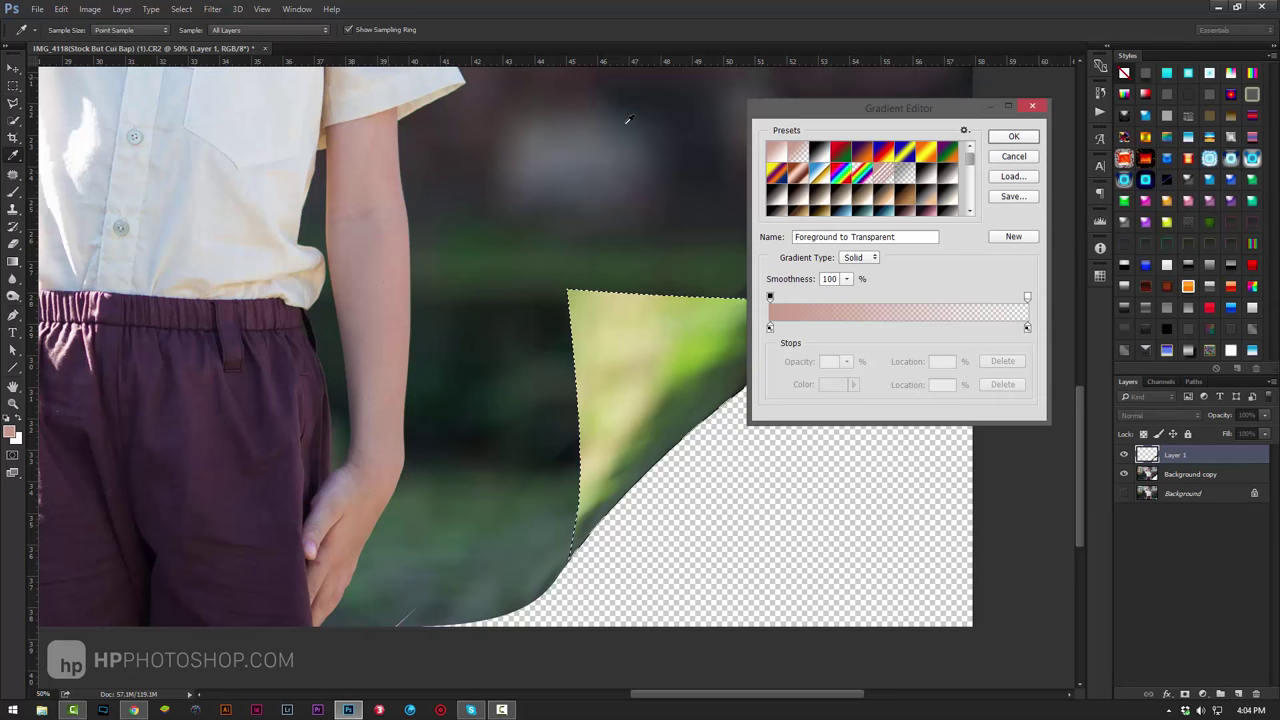
{"action": "left_click", "coordinate": [819, 160]}
{"action": "left_click", "coordinate": [770, 327]}
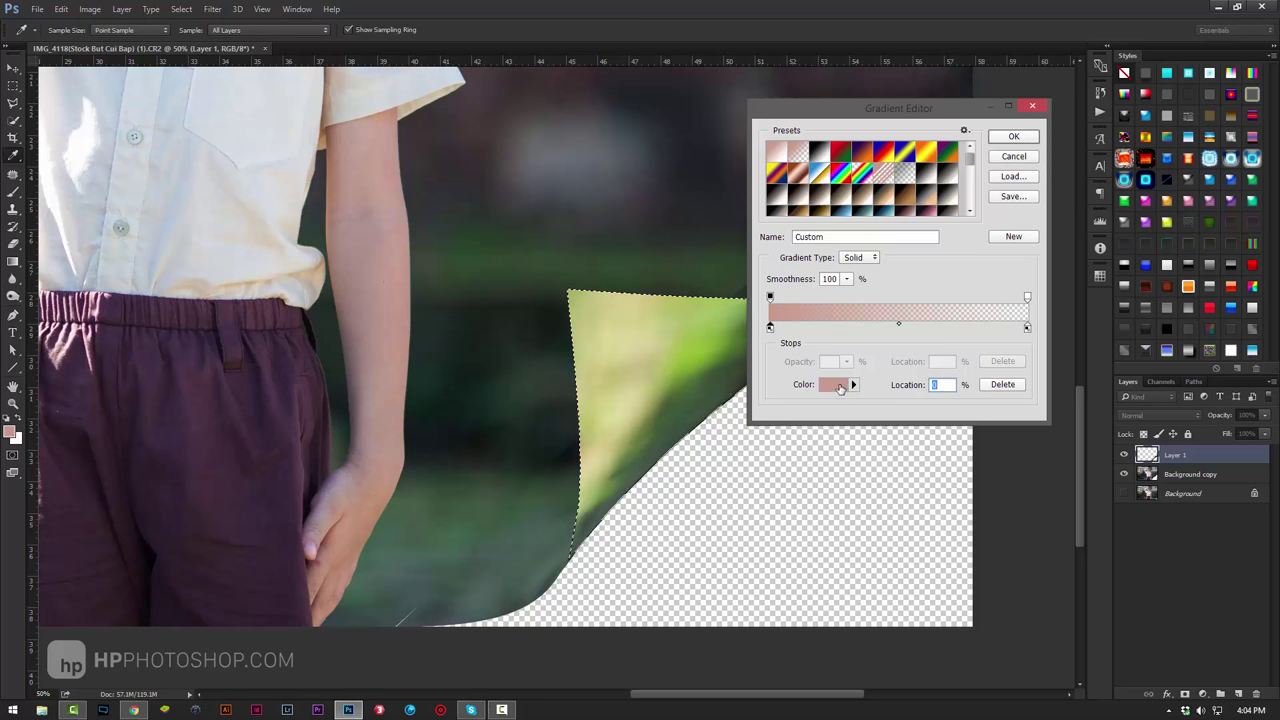
{"action": "left_click", "coordinate": [834, 385]}
{"action": "left_click", "coordinate": [1120, 180]}
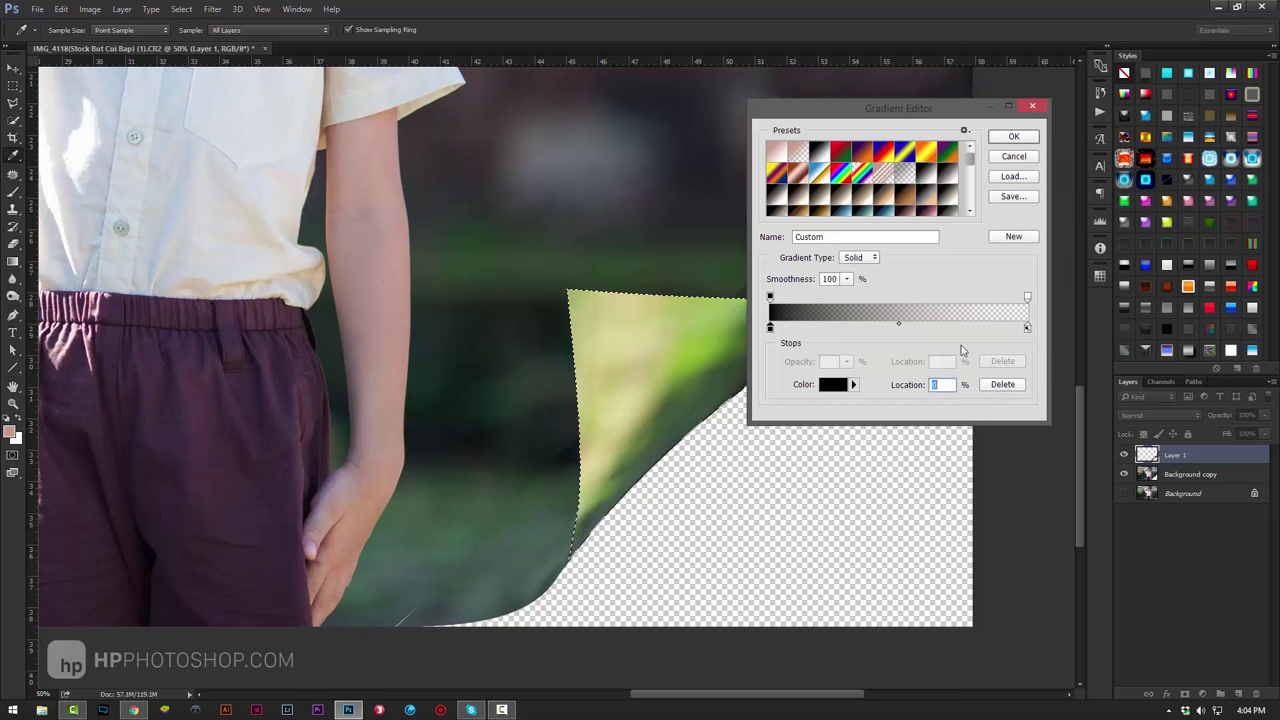
{"action": "left_click", "coordinate": [1028, 300]}
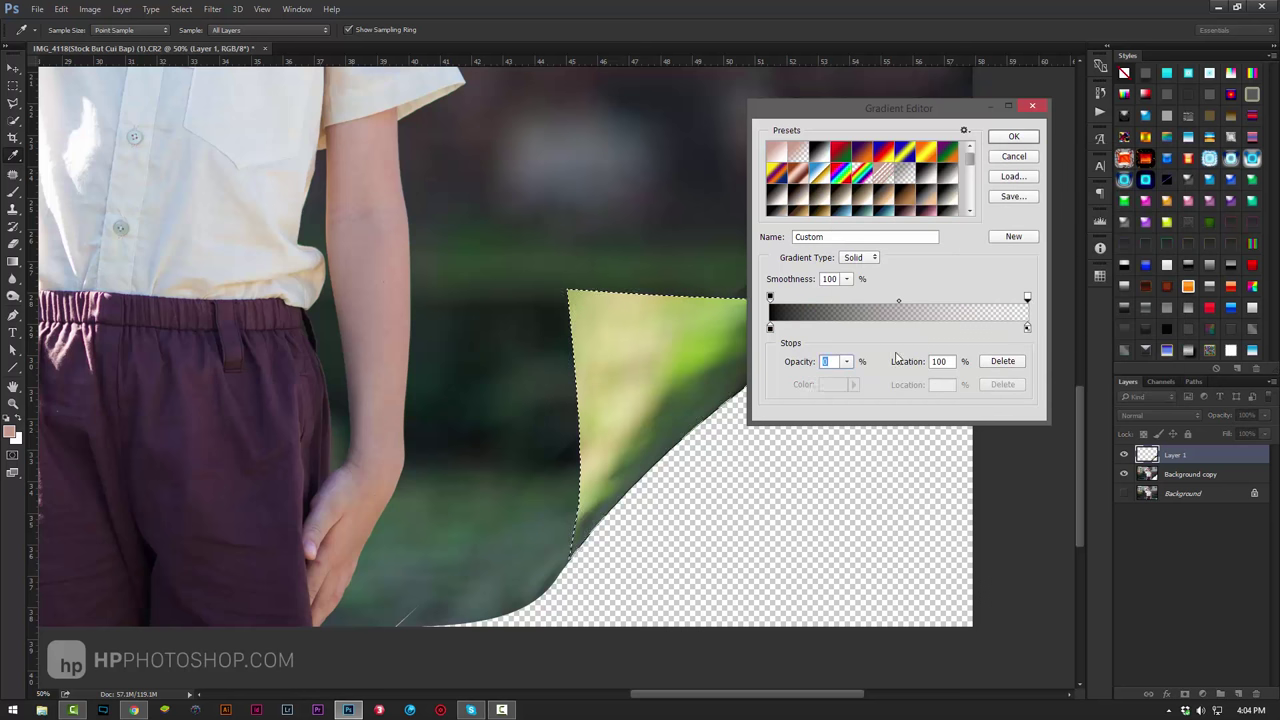
{"action": "left_click", "coordinate": [1028, 329]}
{"action": "left_click", "coordinate": [834, 385]}
{"action": "type", "text": "000000"}
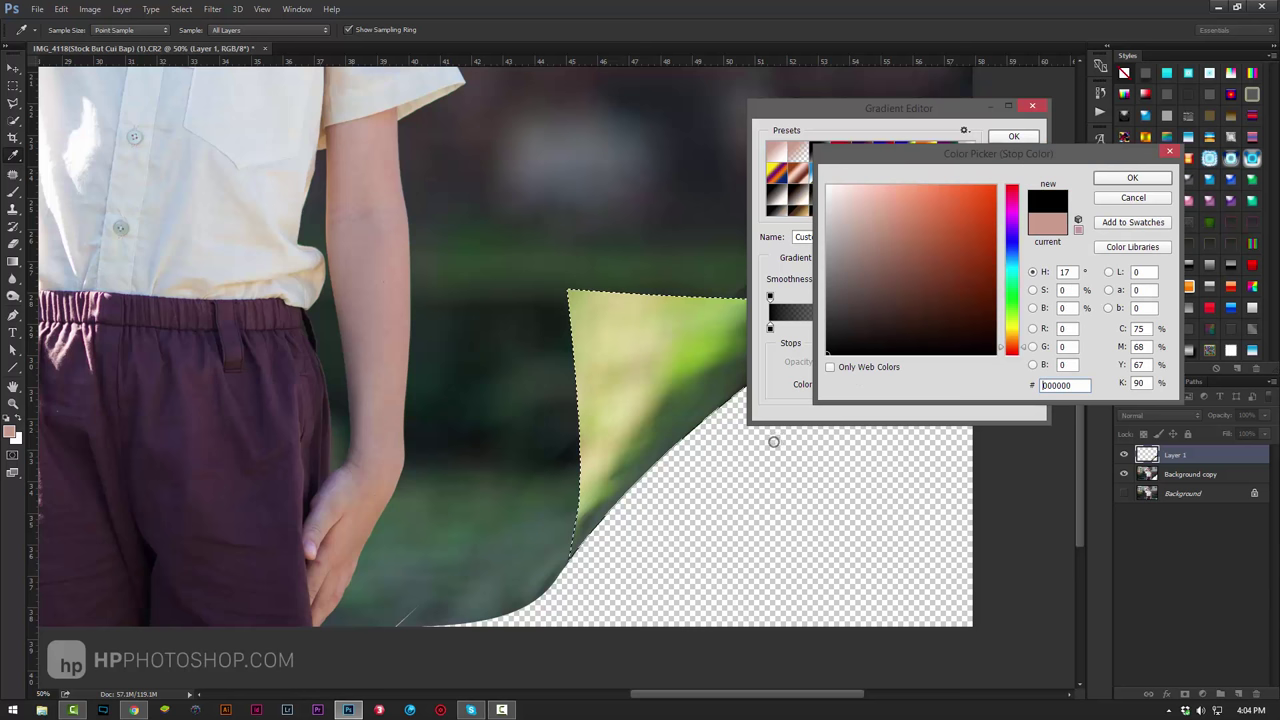
{"action": "left_click", "coordinate": [1130, 181]}
{"action": "left_click", "coordinate": [1022, 142]}
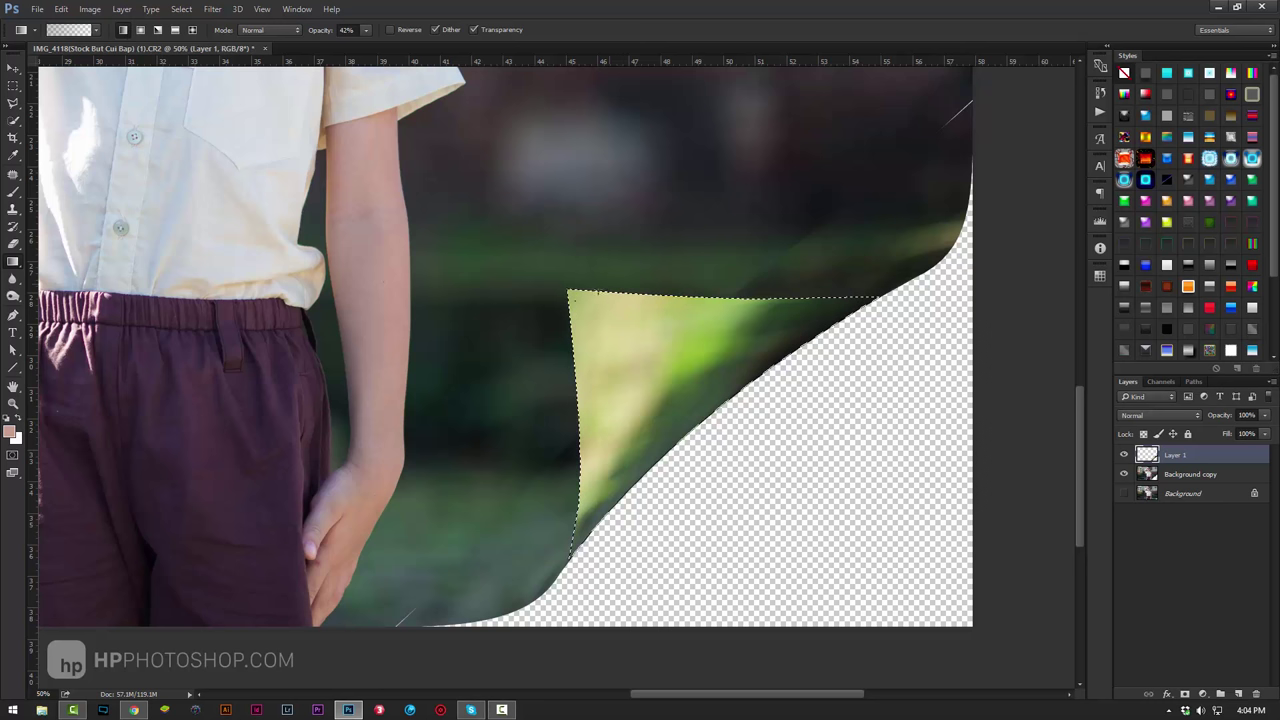
- Shade the flap with a diagonal gradient at 35% opacity, then zoom out
{"action": "left_click_drag", "start_coordinate": [321, 36], "coordinate": [411, 63]}
{"action": "left_click_drag", "start_coordinate": [331, 36], "coordinate": [304, 48]}
{"action": "left_click_drag", "start_coordinate": [328, 40], "coordinate": [310, 64]}
{"action": "left_click_drag", "start_coordinate": [537, 257], "coordinate": [715, 462]}
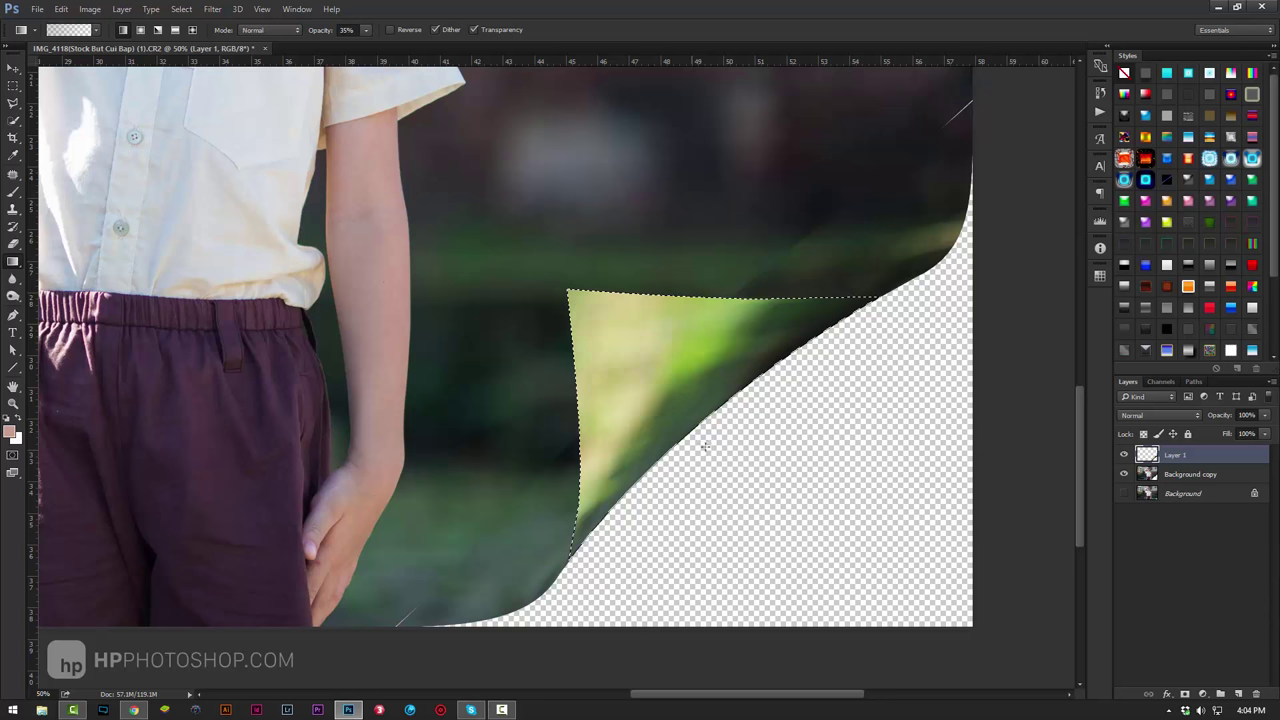
{"action": "mouse_move", "coordinate": [652, 382]}
{"action": "left_mouse_down"}
{"action": "mouse_move", "coordinate": [730, 463]}
{"action": "mouse_move", "coordinate": [709, 437]}
{"action": "left_mouse_up"}
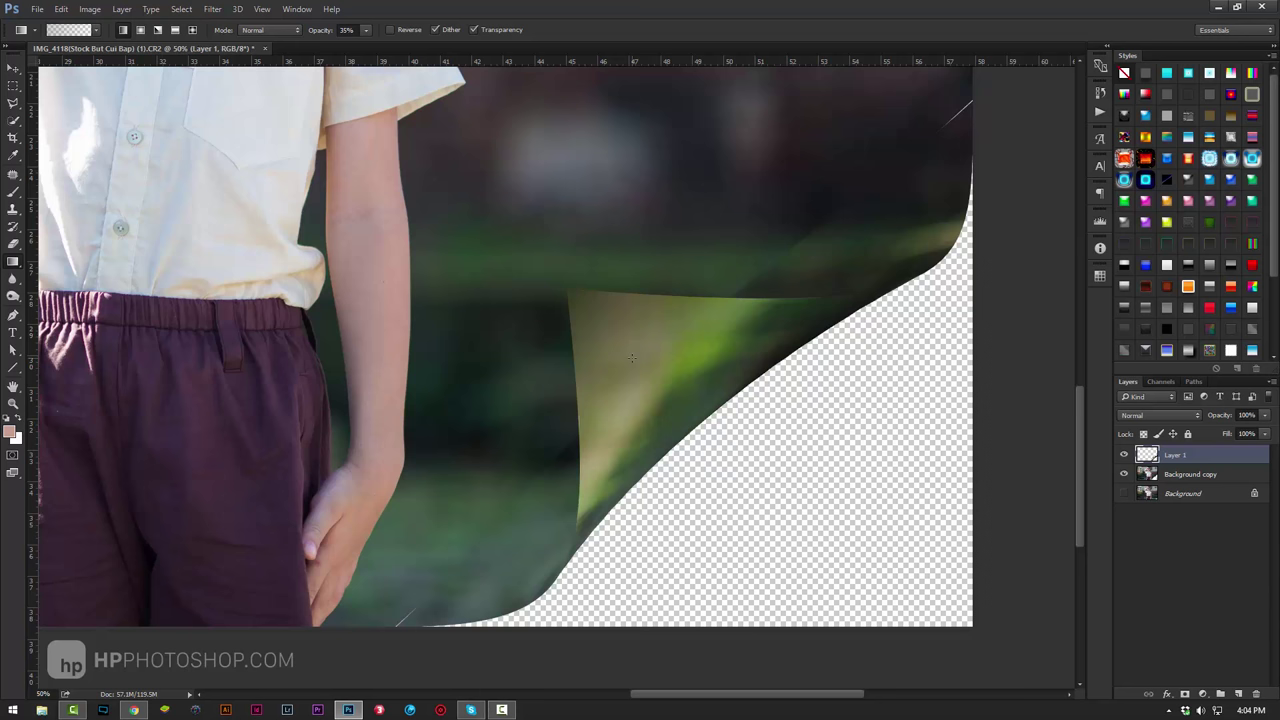
{"action": "key", "text": "z"}
{"action": "left_click_drag", "start_coordinate": [678, 363], "coordinate": [616, 377]}
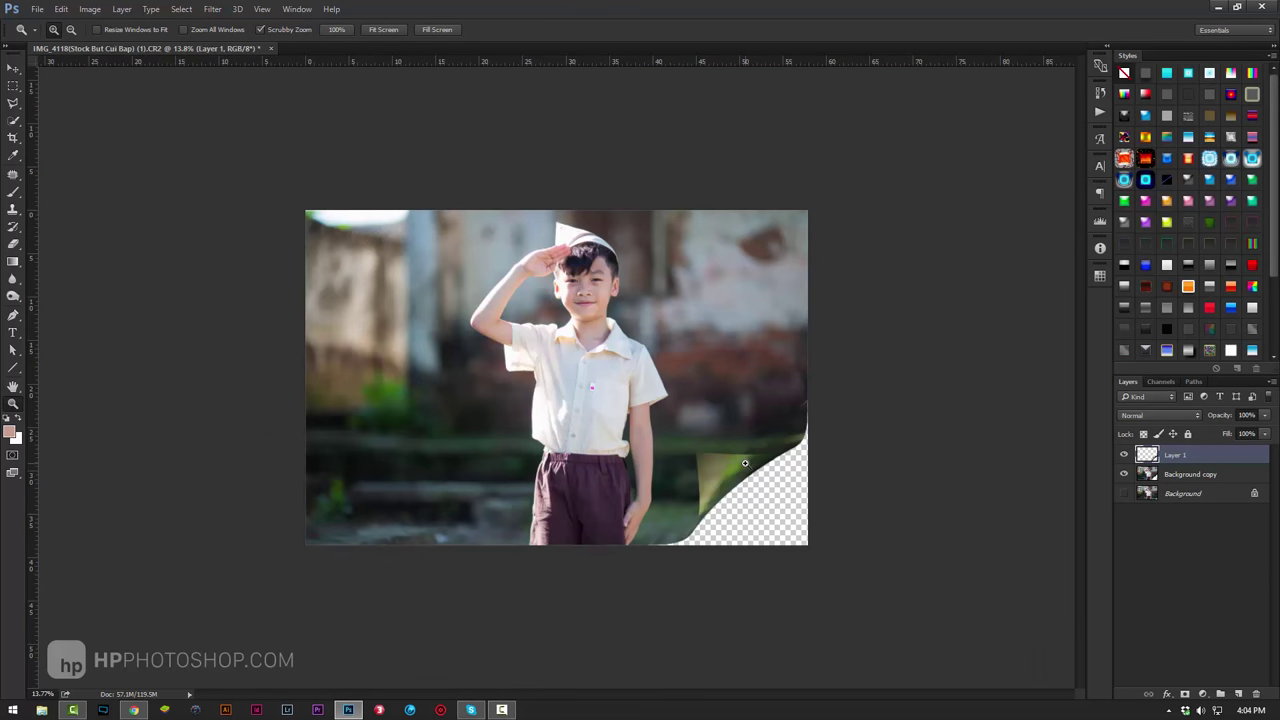
- Fit the photo to the window and add a new layer above Background
{"action": "key", "text": "ctrl+0"}
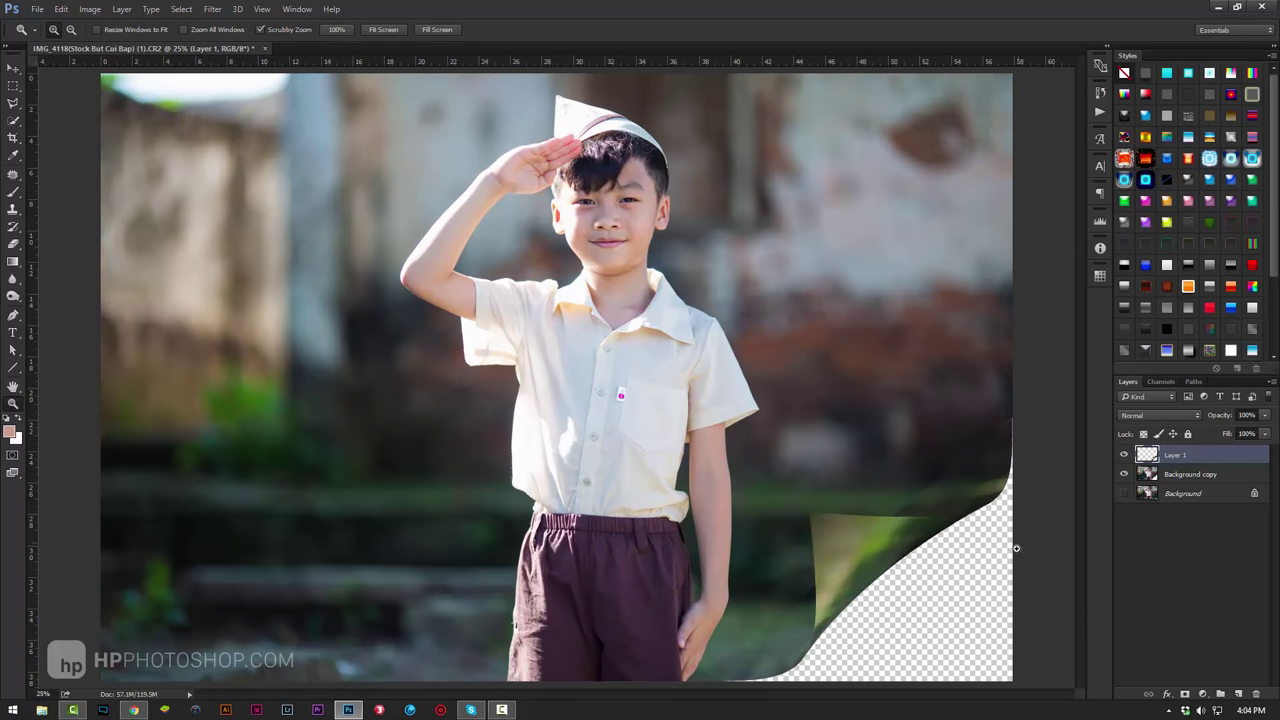
{"action": "left_click", "coordinate": [1192, 493]}
{"action": "left_click", "coordinate": [1241, 692]}
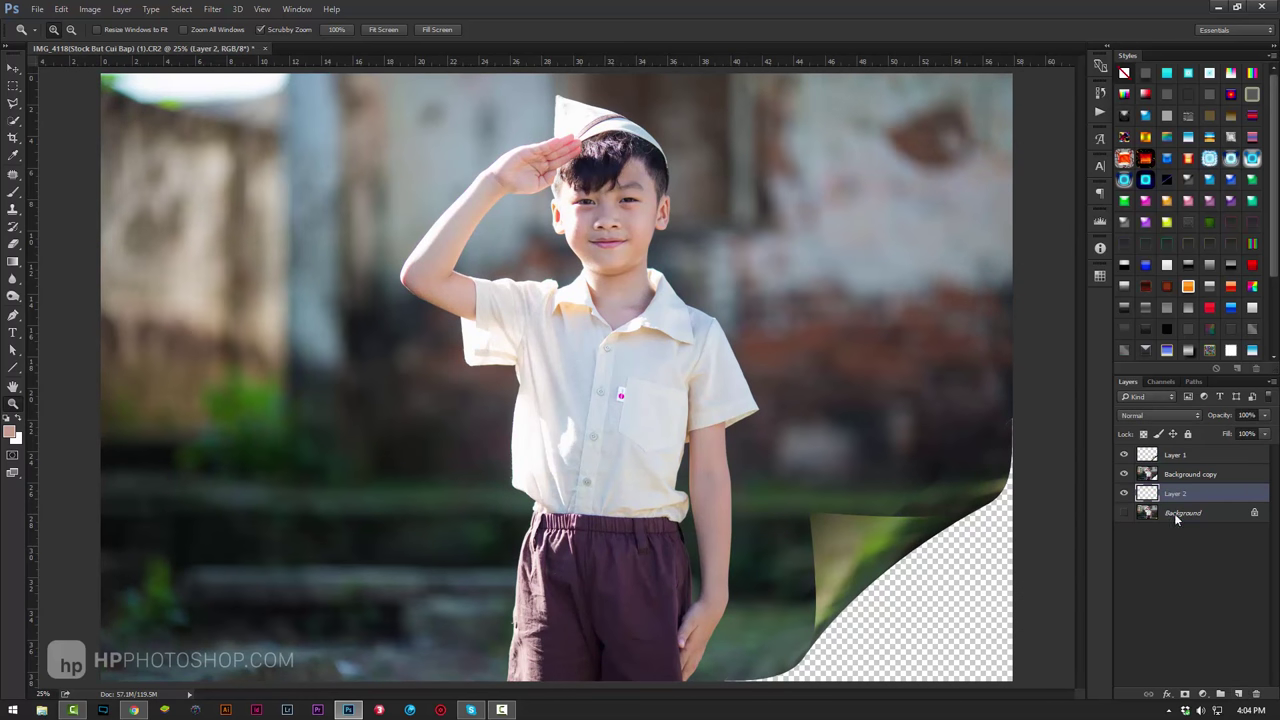
- Paint a 57% opacity gradient shadow beside the curl on Layer 2, then add Layer 3
{"action": "left_click", "coordinate": [1172, 479]}
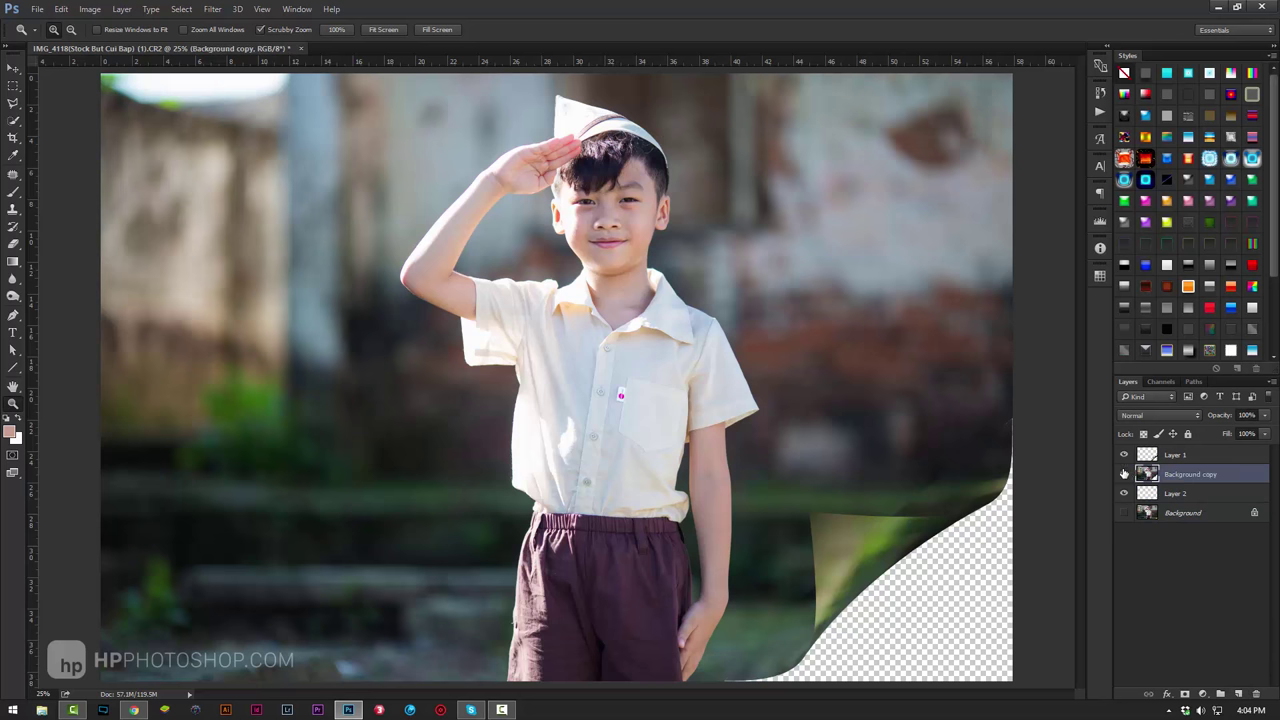
{"action": "left_click", "coordinate": [1124, 474], "text": "alt"}
{"action": "left_click", "coordinate": [1165, 497]}
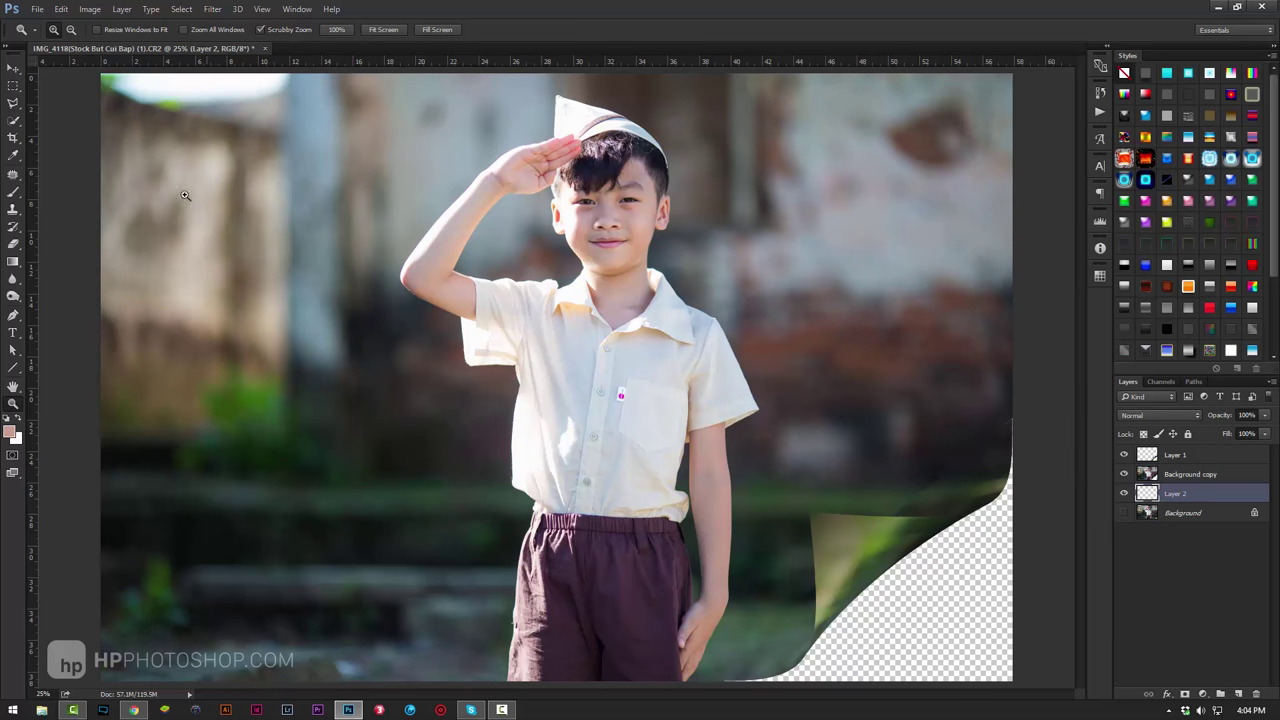
{"action": "left_click", "coordinate": [13, 262]}
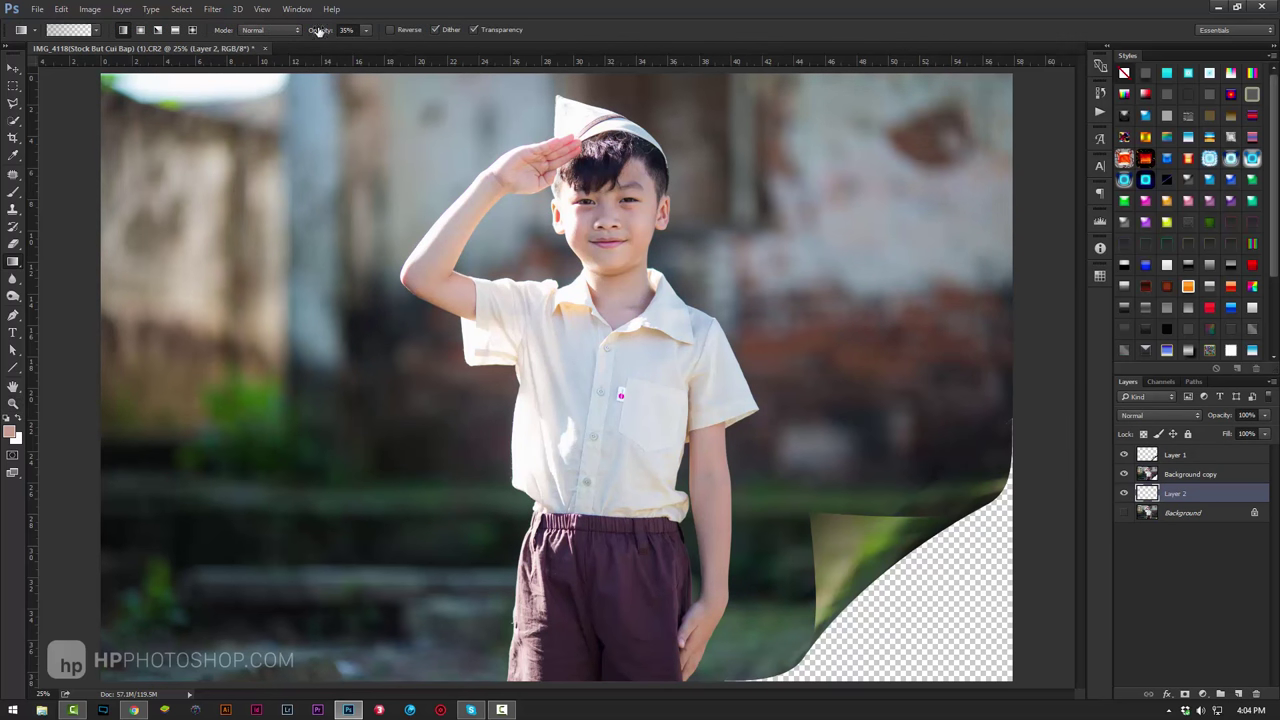
{"action": "left_click_drag", "start_coordinate": [318, 30], "coordinate": [340, 30]}
{"action": "left_click_drag", "start_coordinate": [872, 529], "coordinate": [950, 622]}
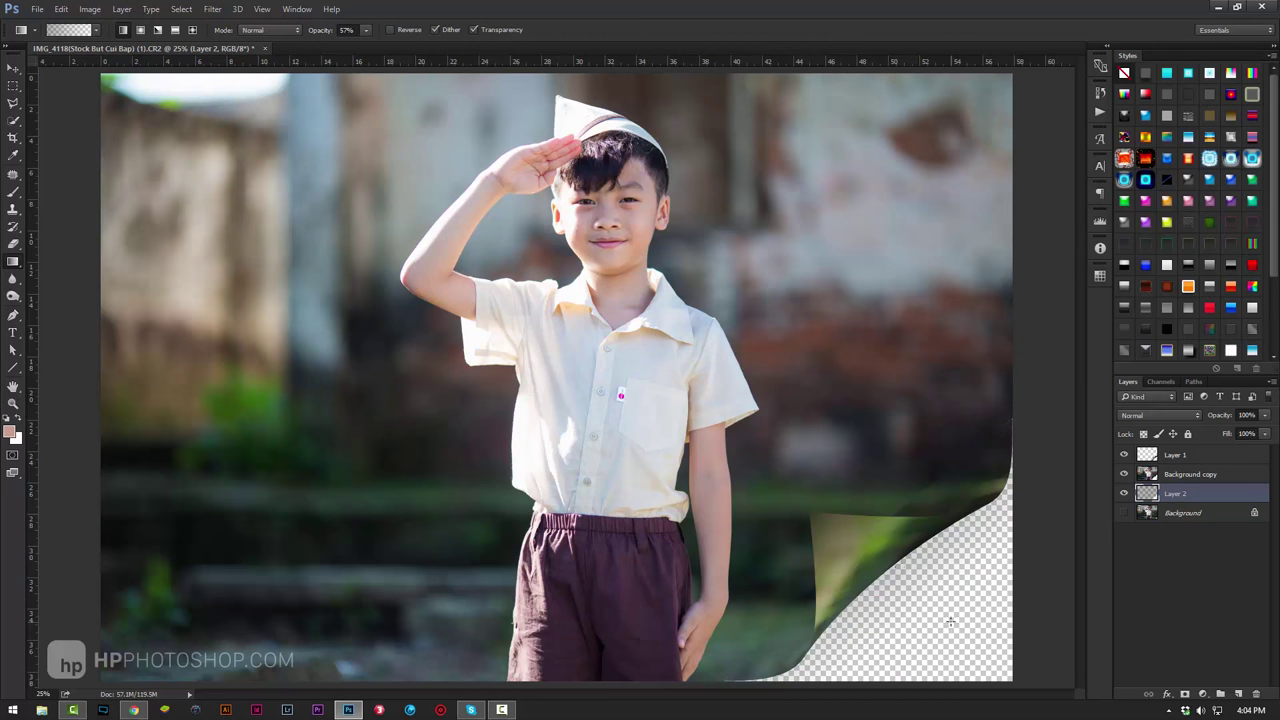
{"action": "left_click", "coordinate": [1124, 513]}
{"action": "left_click", "coordinate": [1238, 693], "text": "ctrl"}
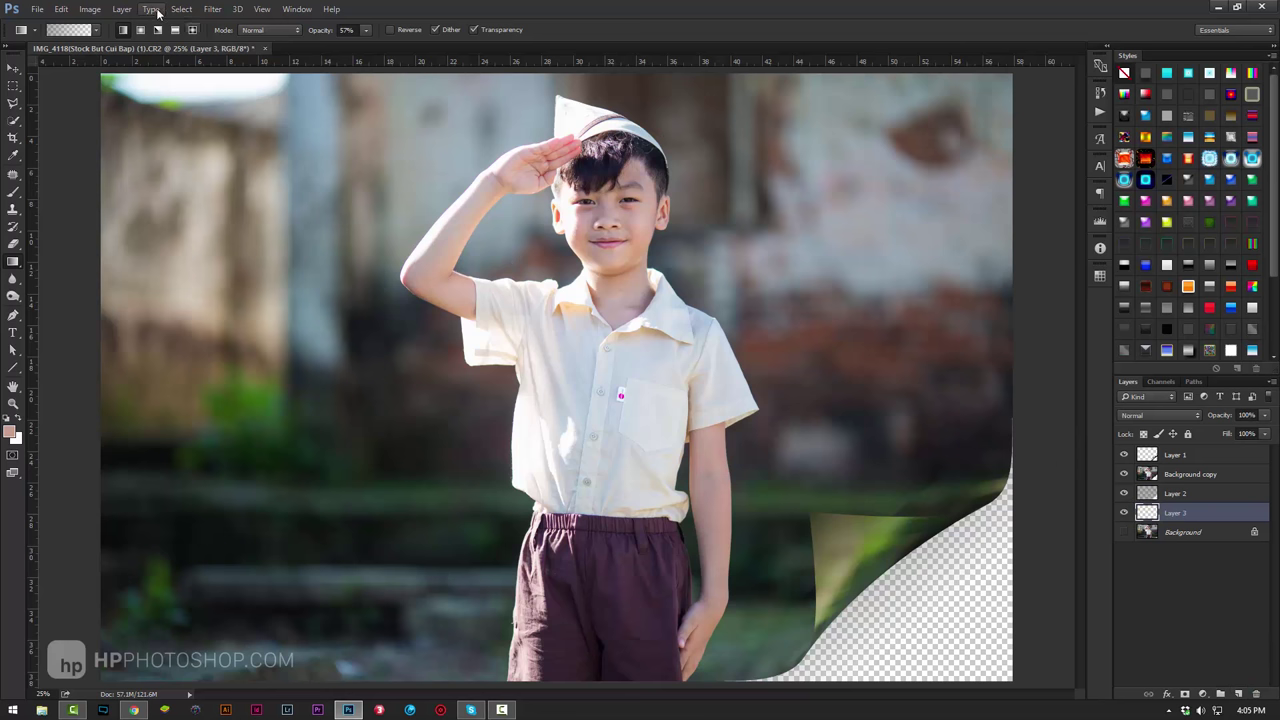
- Fill Layer 3 with 50% Gray, check it, and zoom in near the boy's hand
{"action": "left_click", "coordinate": [61, 9]}
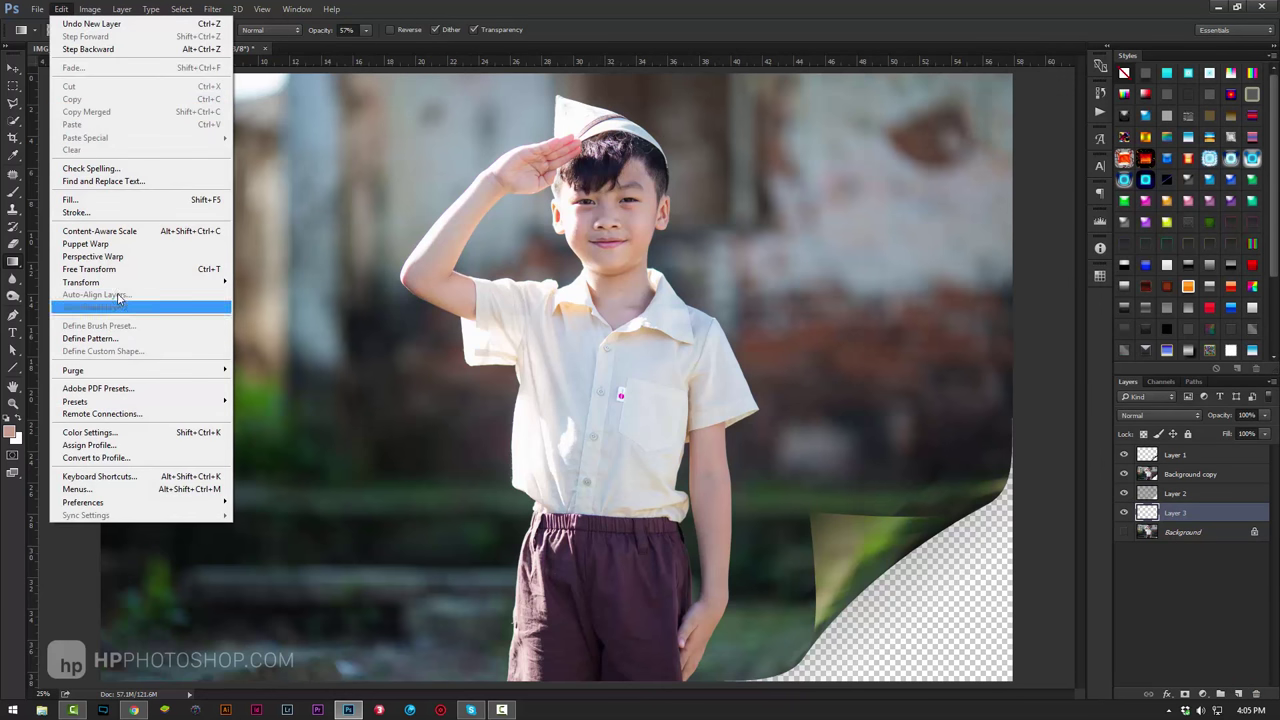
{"action": "left_click", "coordinate": [70, 199]}
{"action": "left_click", "coordinate": [818, 242]}
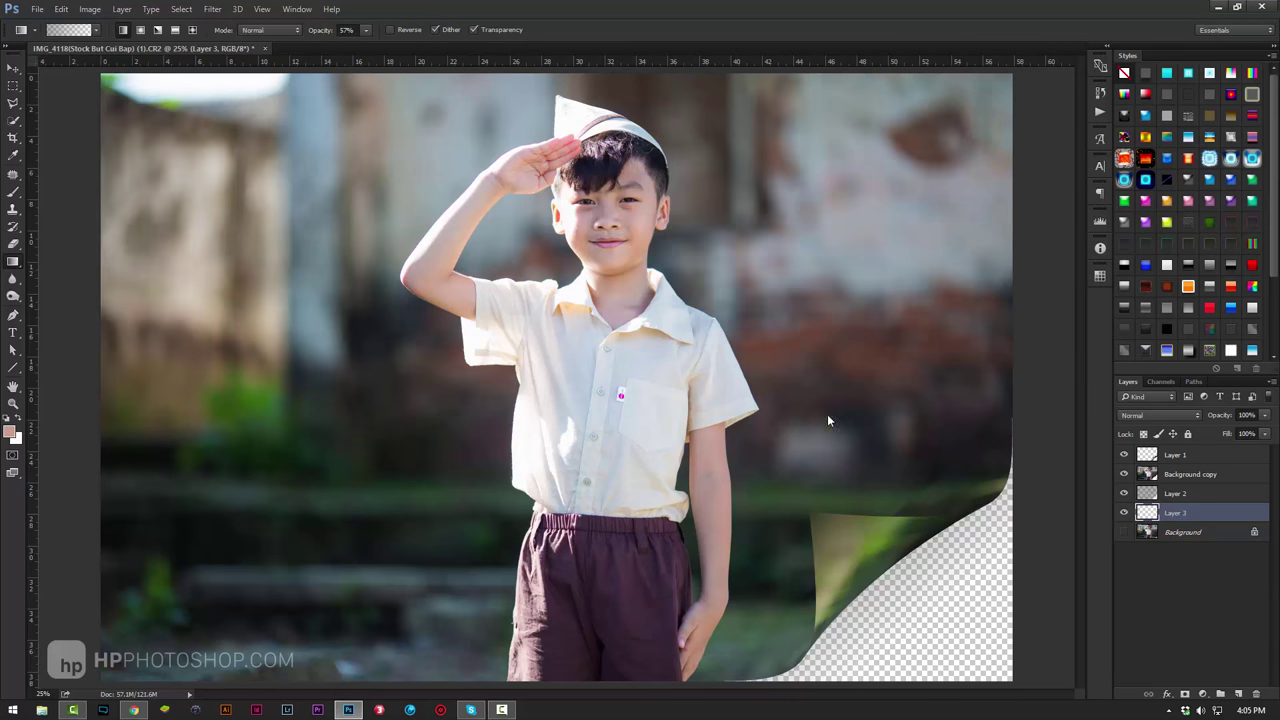
{"action": "left_click", "coordinate": [1124, 513]}
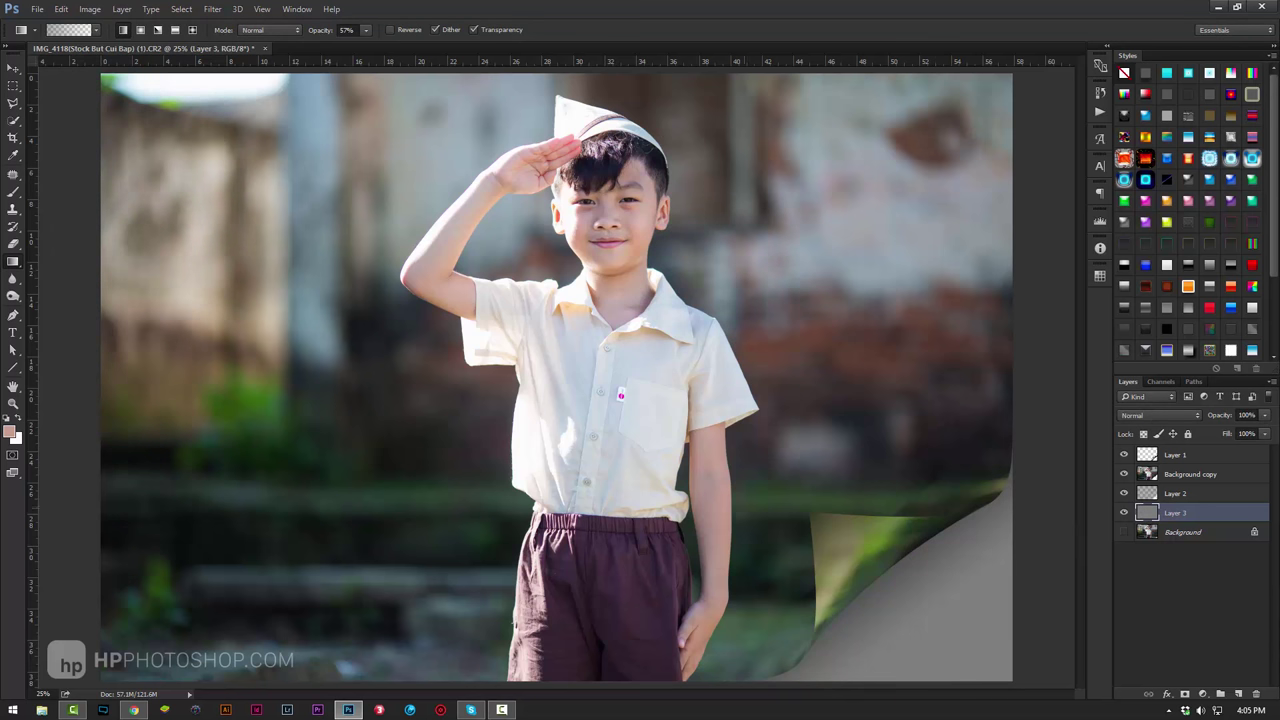
{"action": "key", "text": "z"}
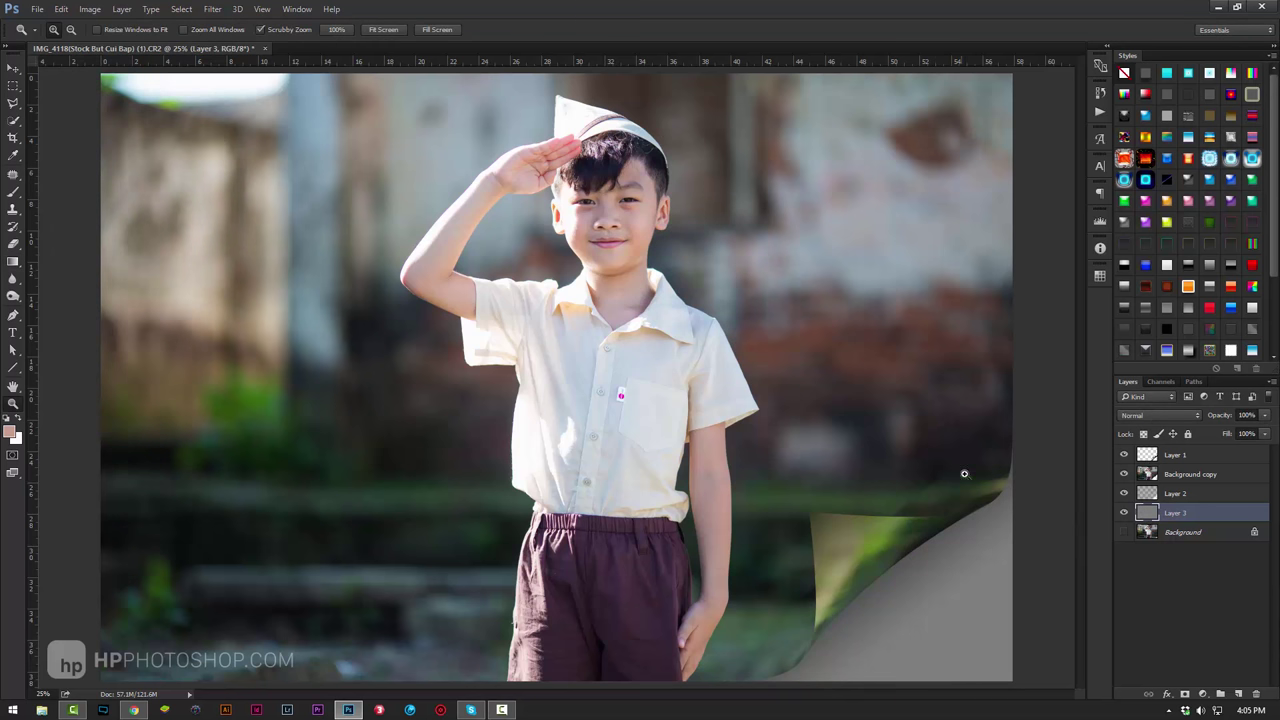
{"action": "left_click_drag", "start_coordinate": [778, 636], "coordinate": [727, 512]}
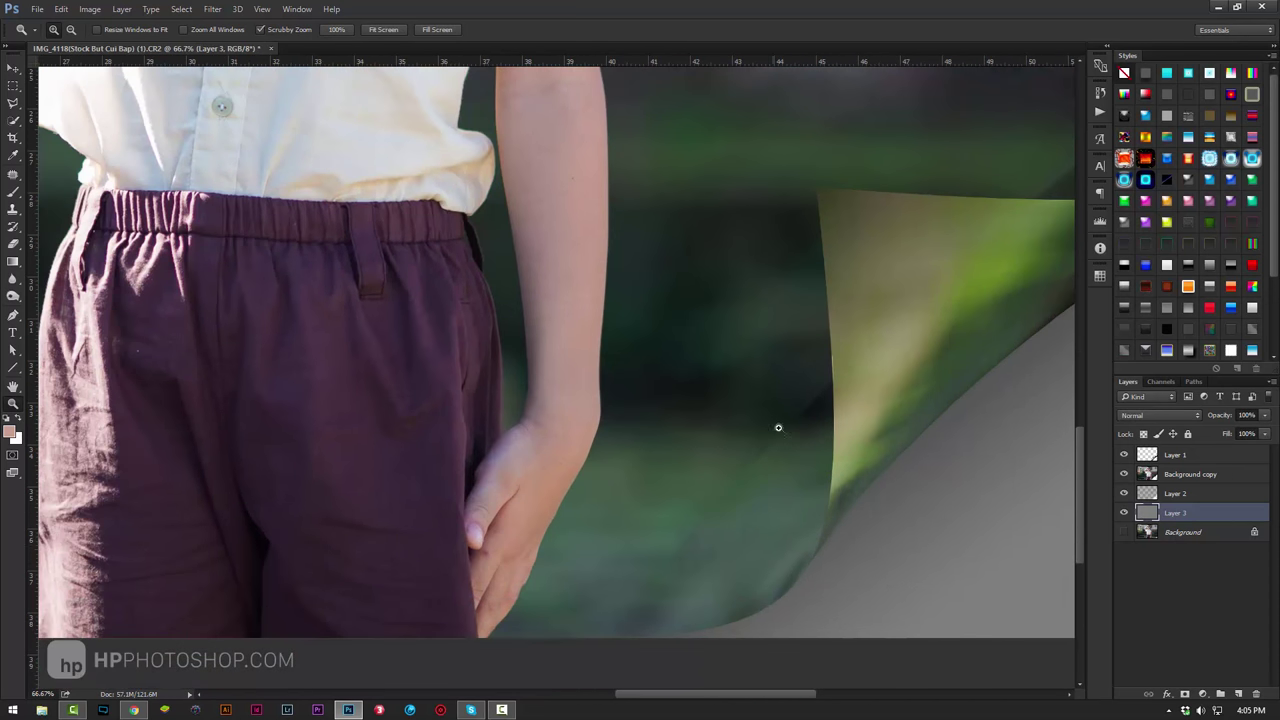
- Select Background copy and Layer 1 together and use Merge Layers to combine them into Layer 1
{"action": "left_click", "coordinate": [1210, 476]}
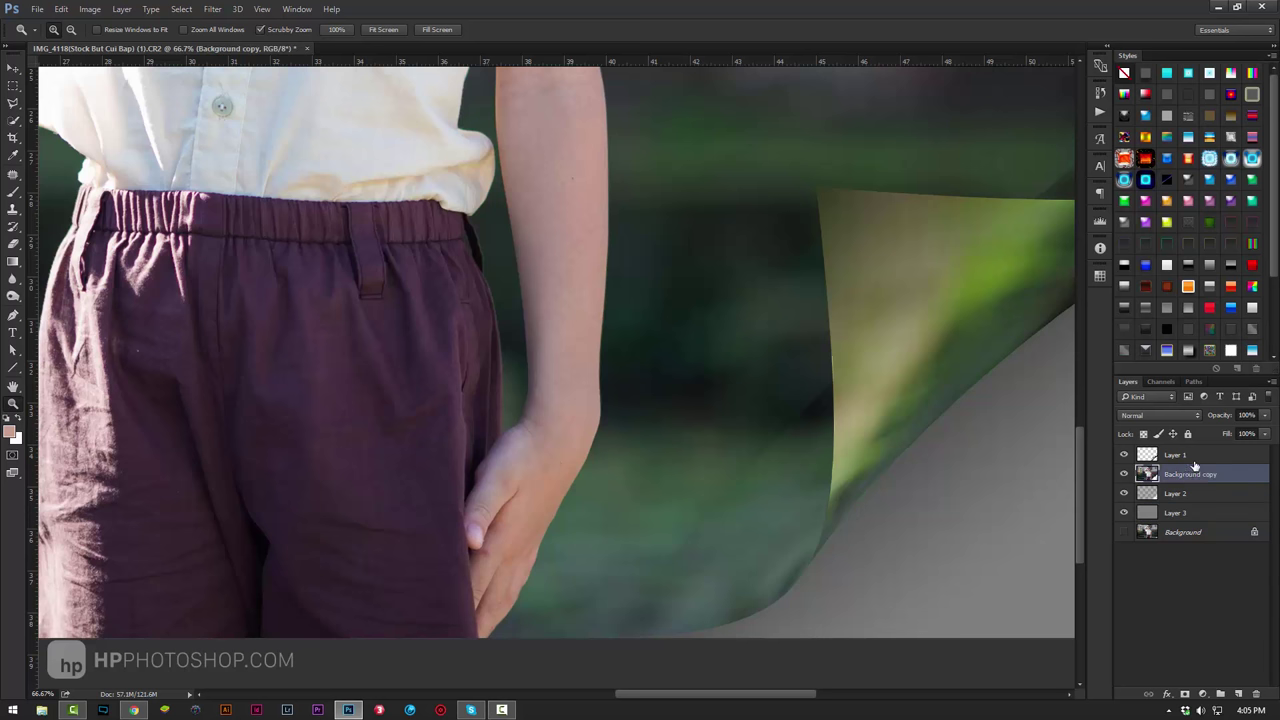
{"action": "left_click", "coordinate": [1199, 459], "text": "shift"}
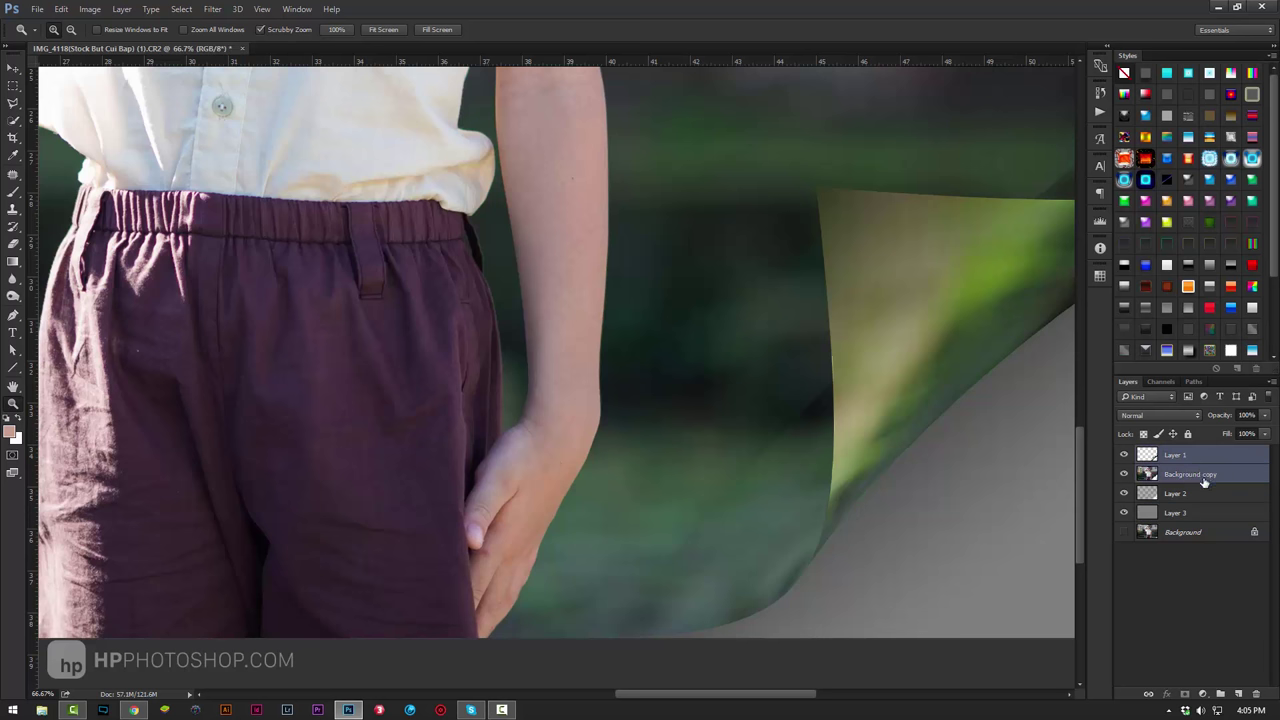
{"action": "right_click", "coordinate": [1185, 461]}
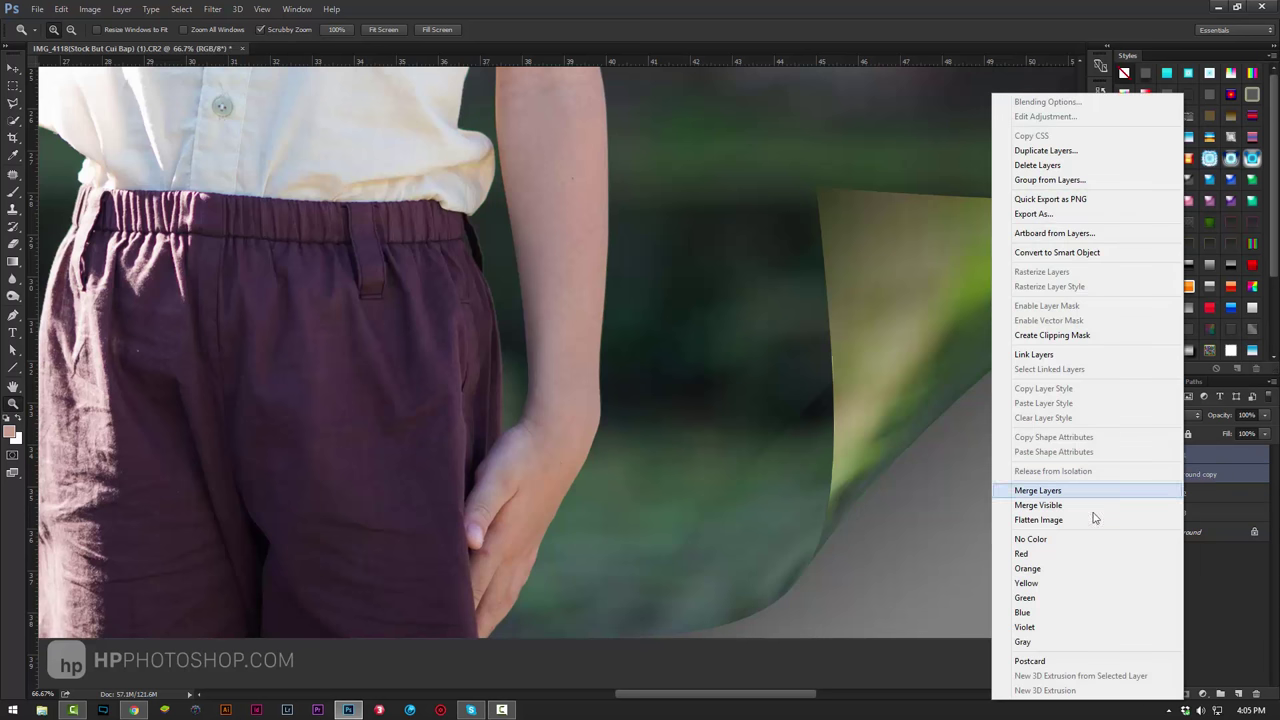
{"action": "left_click", "coordinate": [1040, 490]}
{"action": "left_click_drag", "start_coordinate": [808, 449], "coordinate": [631, 557]}
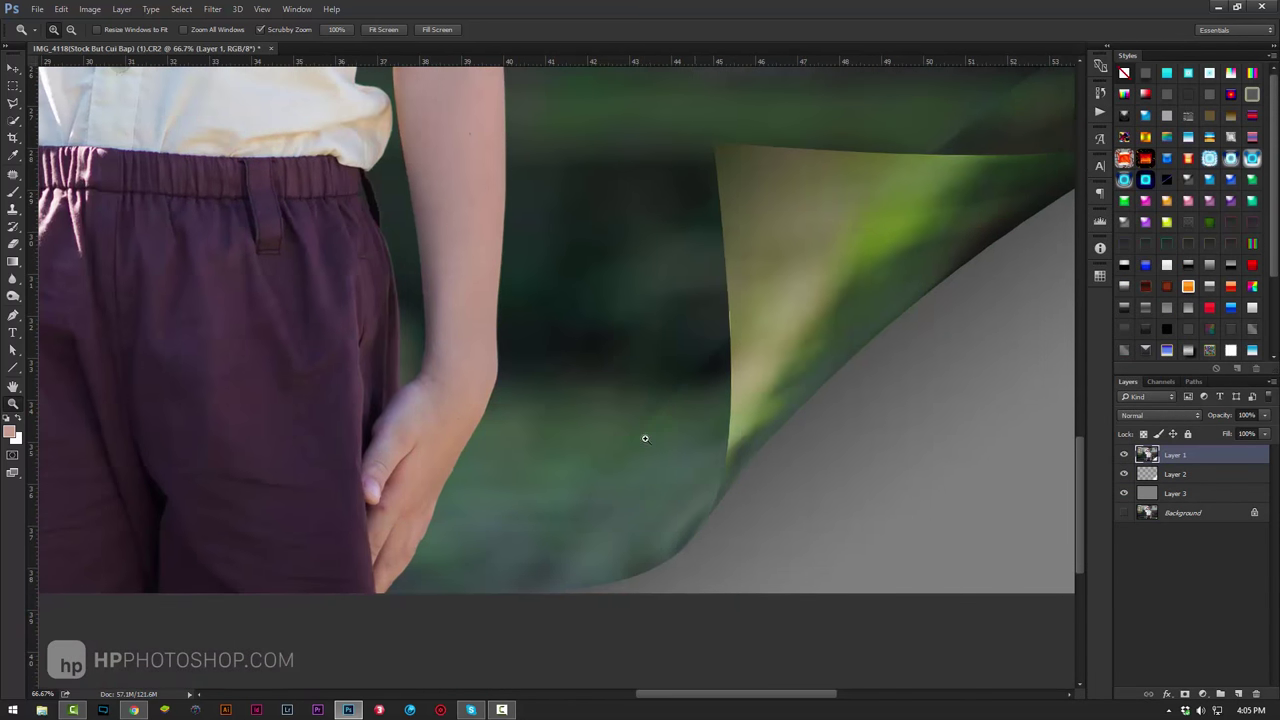
- With the Patch tool, patch a blurred background area along the curl's edge
{"action": "left_click", "coordinate": [14, 177]}
{"action": "right_click", "coordinate": [14, 177]}
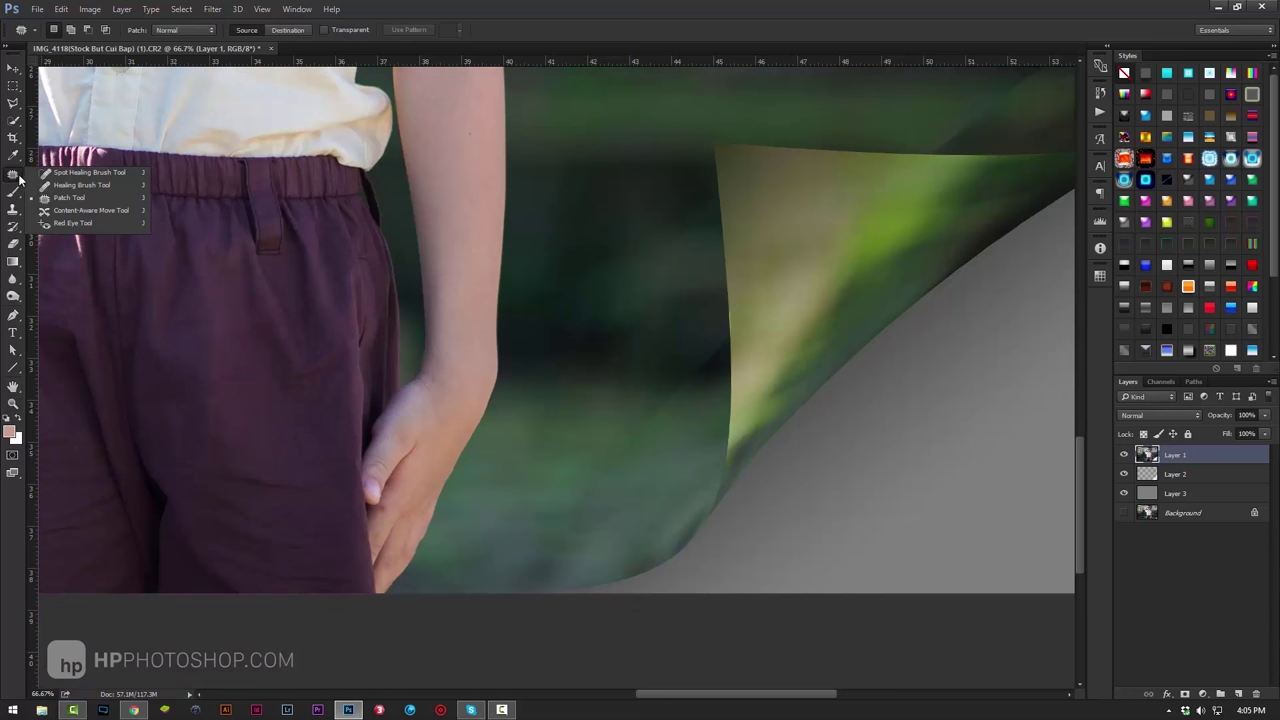
{"action": "left_click", "coordinate": [70, 177]}
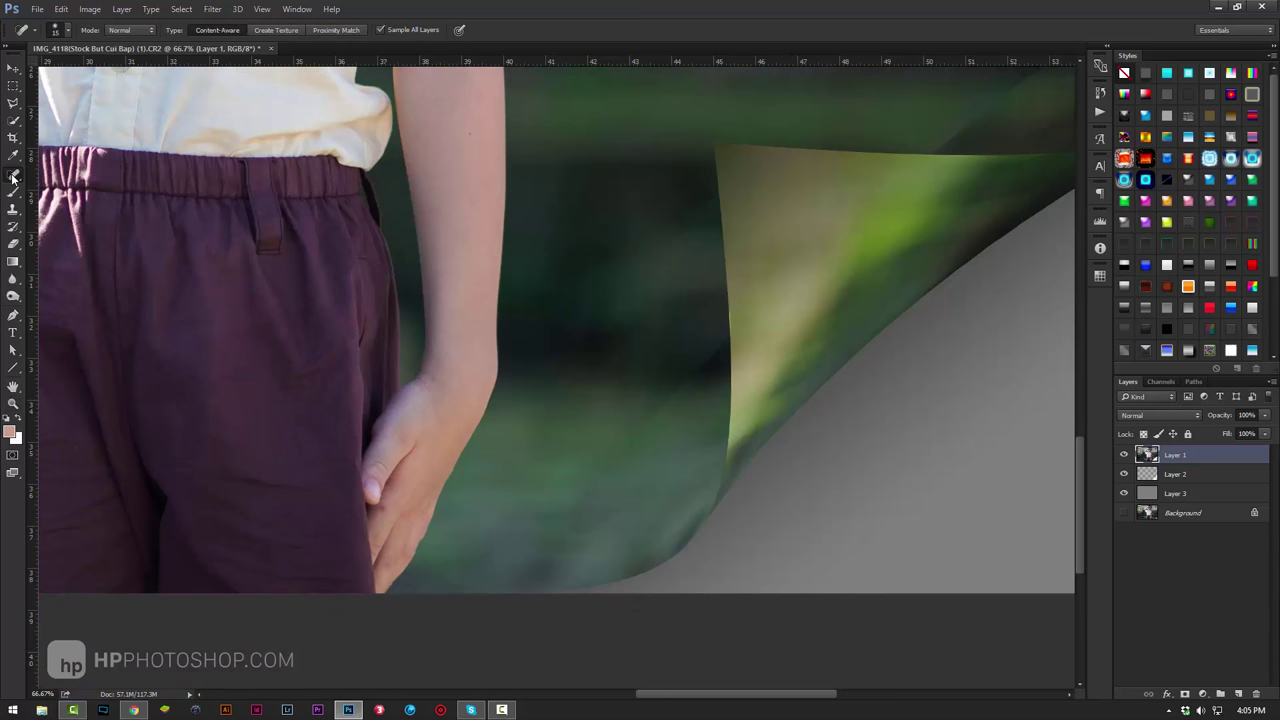
{"action": "right_click", "coordinate": [14, 177]}
{"action": "left_click", "coordinate": [70, 199]}
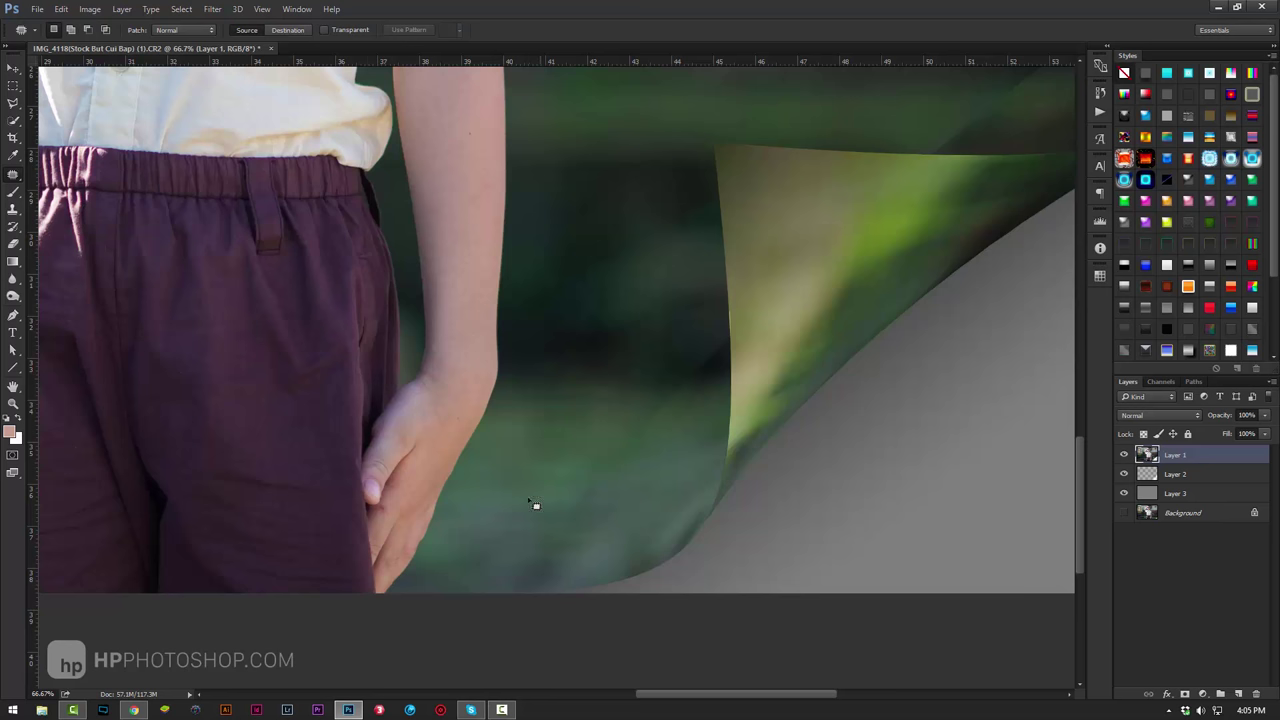
{"action": "left_click_drag", "start_coordinate": [551, 543], "coordinate": [660, 353]}
{"action": "left_click_drag", "start_coordinate": [848, 320], "coordinate": [574, 603]}
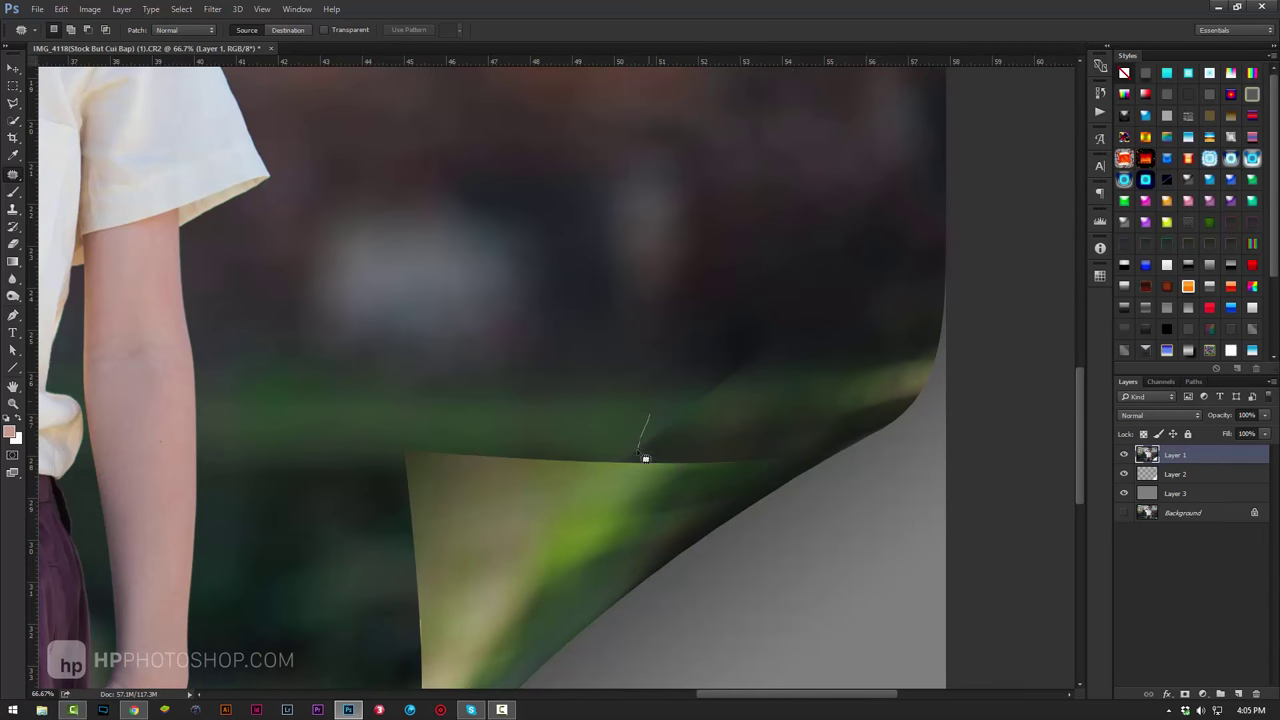
- Patch another background area above the curl, deselect, and zoom out to see the whole photo
{"action": "left_click_drag", "start_coordinate": [646, 458], "coordinate": [829, 320]}
{"action": "key", "text": "ctrl+d"}
{"action": "key", "text": "z"}
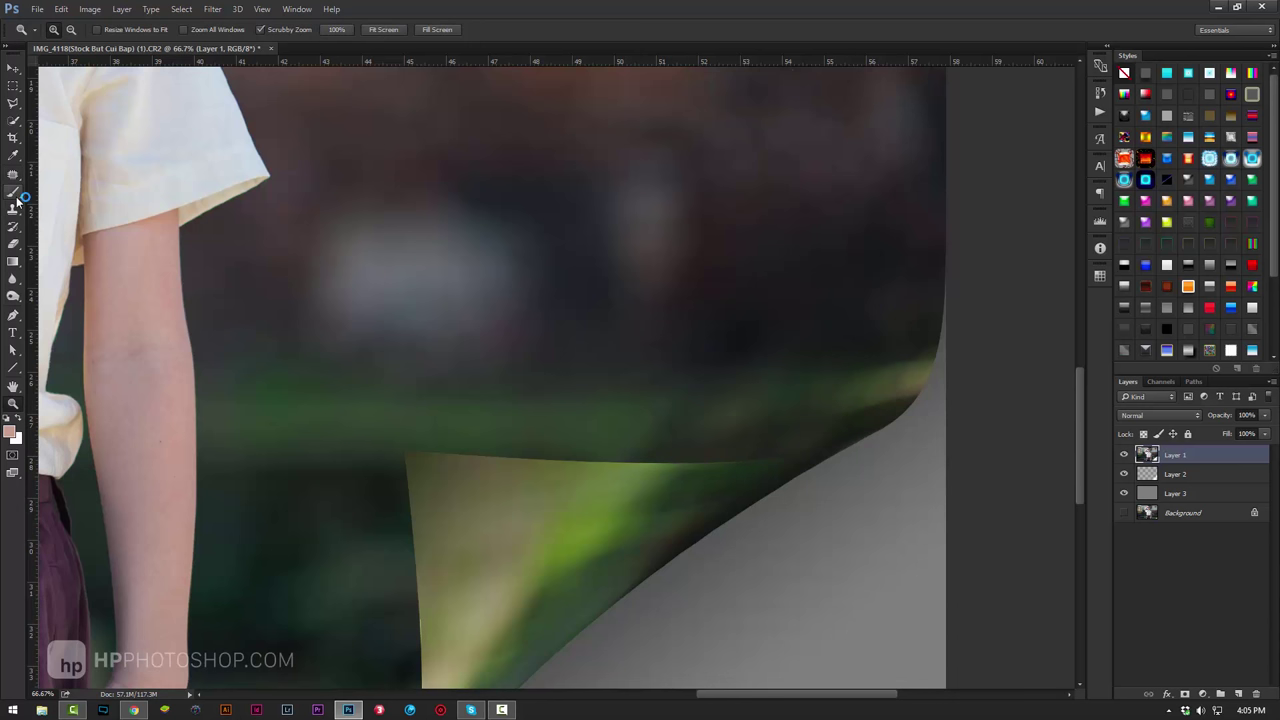
{"action": "left_click", "coordinate": [14, 208]}
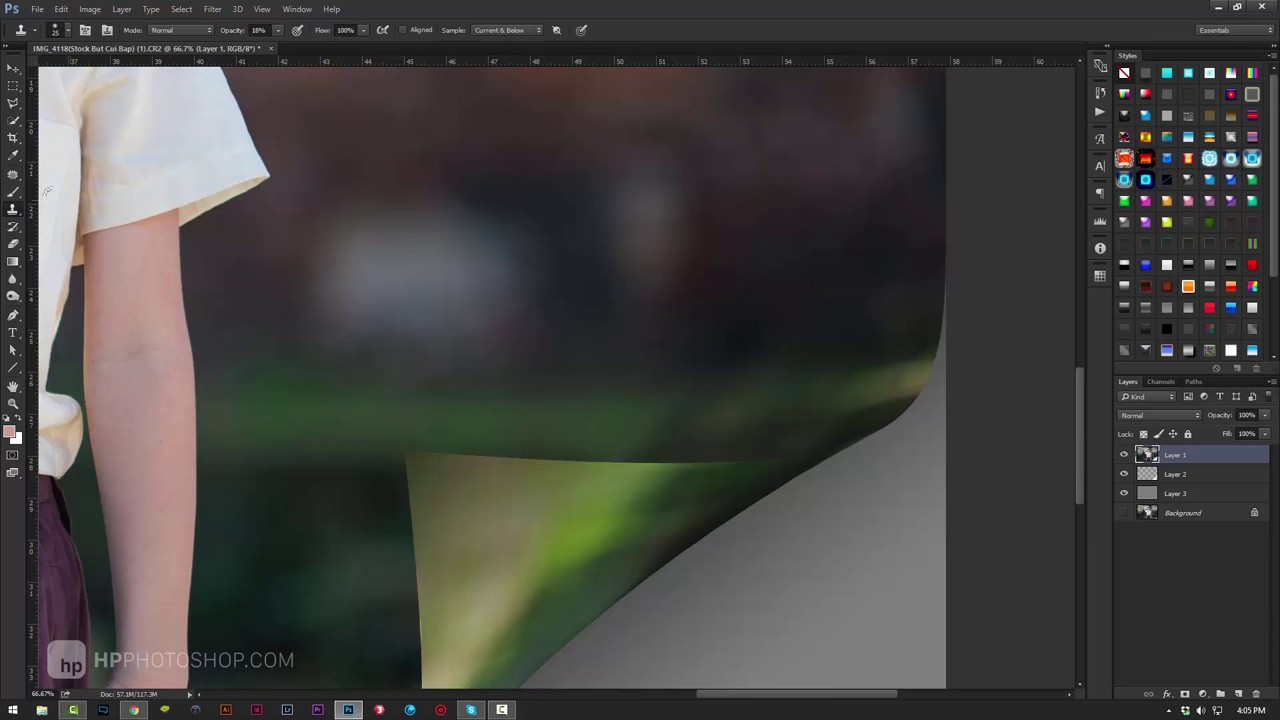
{"action": "left_click", "coordinate": [13, 174]}
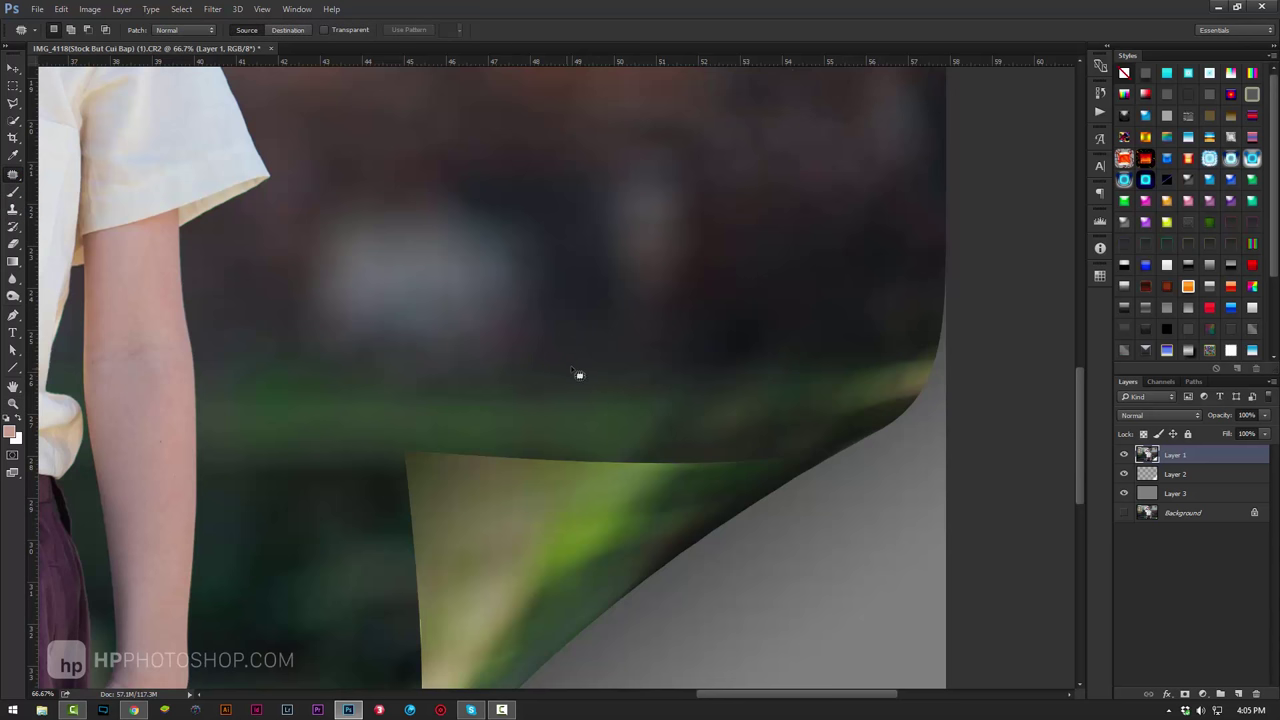
{"action": "mouse_move", "coordinate": [591, 457]}
{"action": "left_mouse_down"}
{"action": "mouse_move", "coordinate": [731, 260]}
{"action": "mouse_move", "coordinate": [720, 297]}
{"action": "left_mouse_up"}
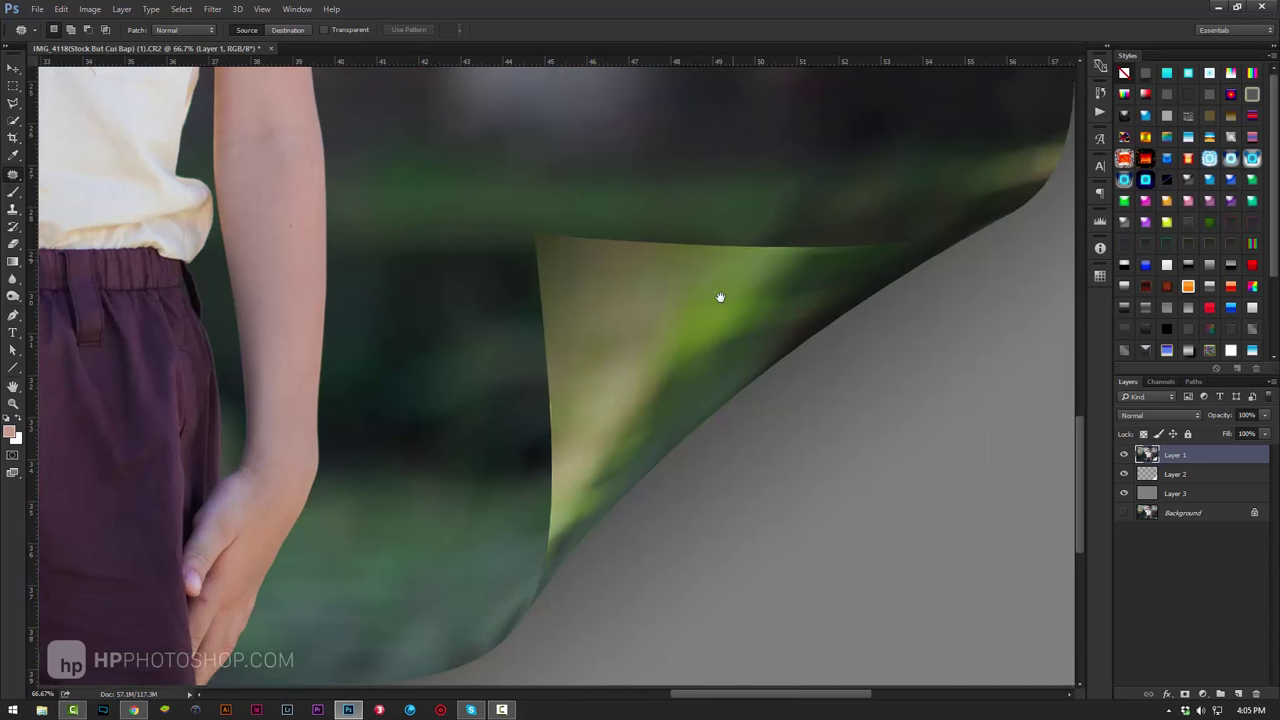
{"action": "key", "text": "z"}
{"action": "mouse_move", "coordinate": [600, 363]}
{"action": "left_mouse_down"}
{"action": "mouse_move", "coordinate": [537, 383]}
{"action": "mouse_move", "coordinate": [545, 390]}
{"action": "left_mouse_up"}
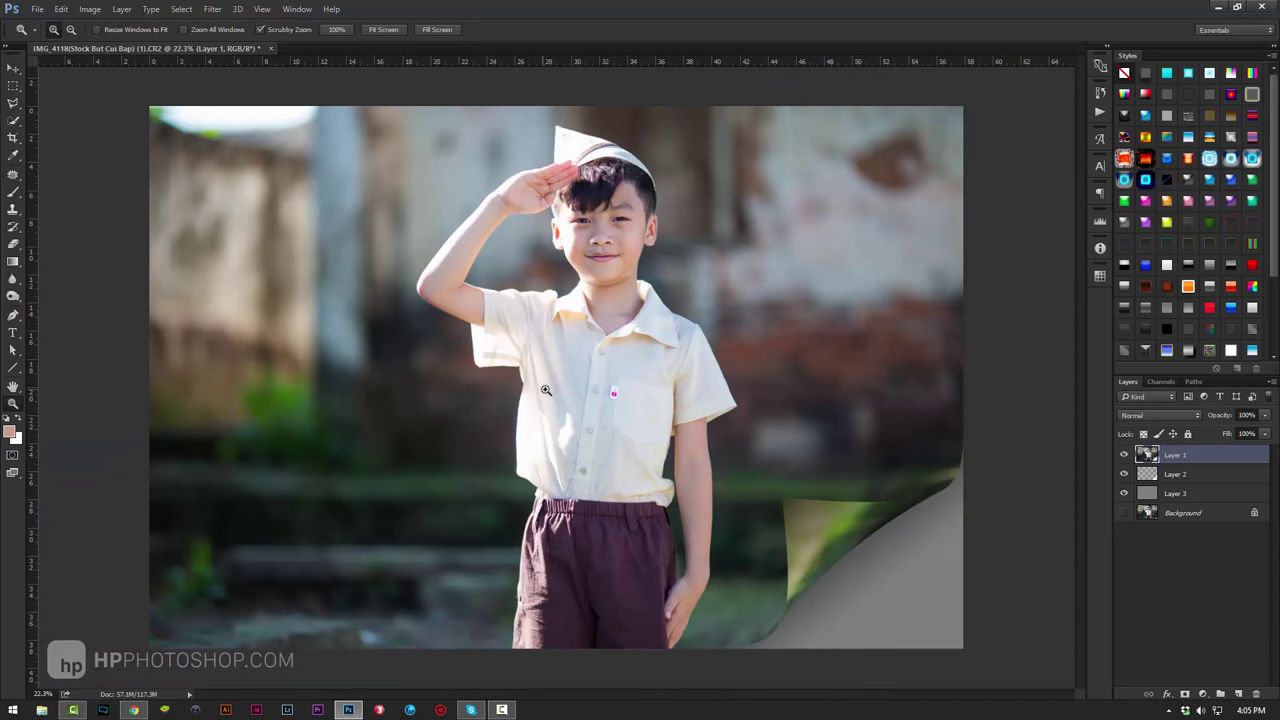
- Hide the gray Layer 3 and the Background layer so transparency shows beneath the curl
{"action": "left_click", "coordinate": [1126, 513]}
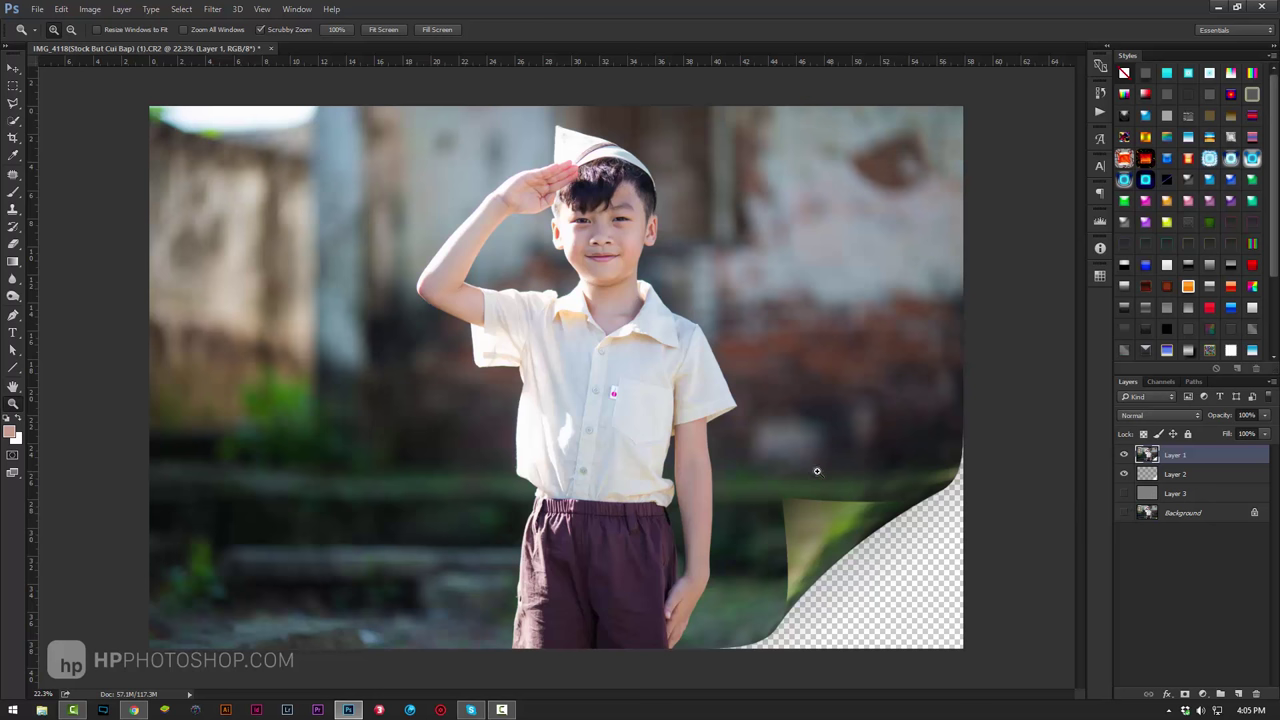